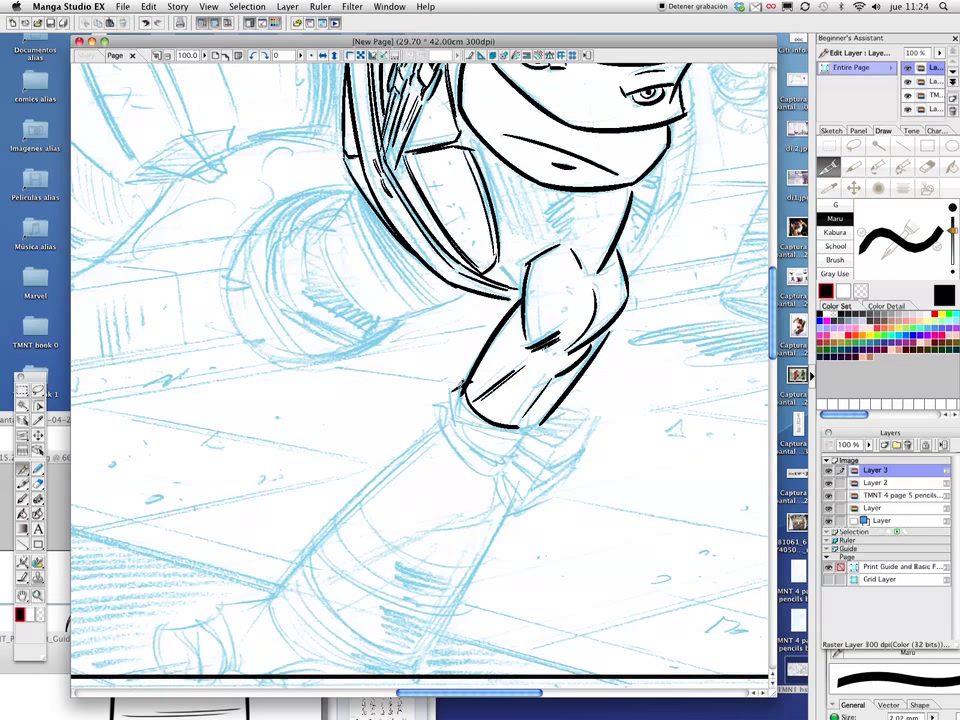
Ink the elbow pad's curved bands and knotted ties on the turtle's lowered arm.
drag(462, 425, 515, 456)
mouse_move(455, 398)
mouse_down()
mouse_move(447, 447)
mouse_move(506, 472)
mouse_up()
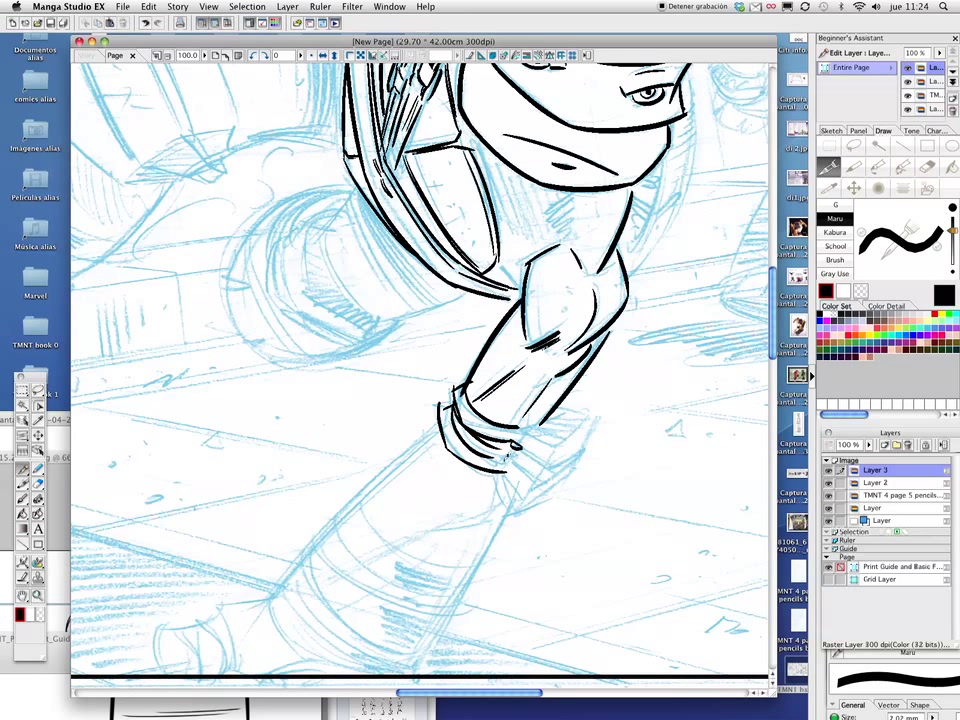
mouse_move(545, 434)
mouse_down()
mouse_move(559, 403)
mouse_move(584, 409)
mouse_move(540, 461)
mouse_move(551, 466)
mouse_move(579, 439)
mouse_up()
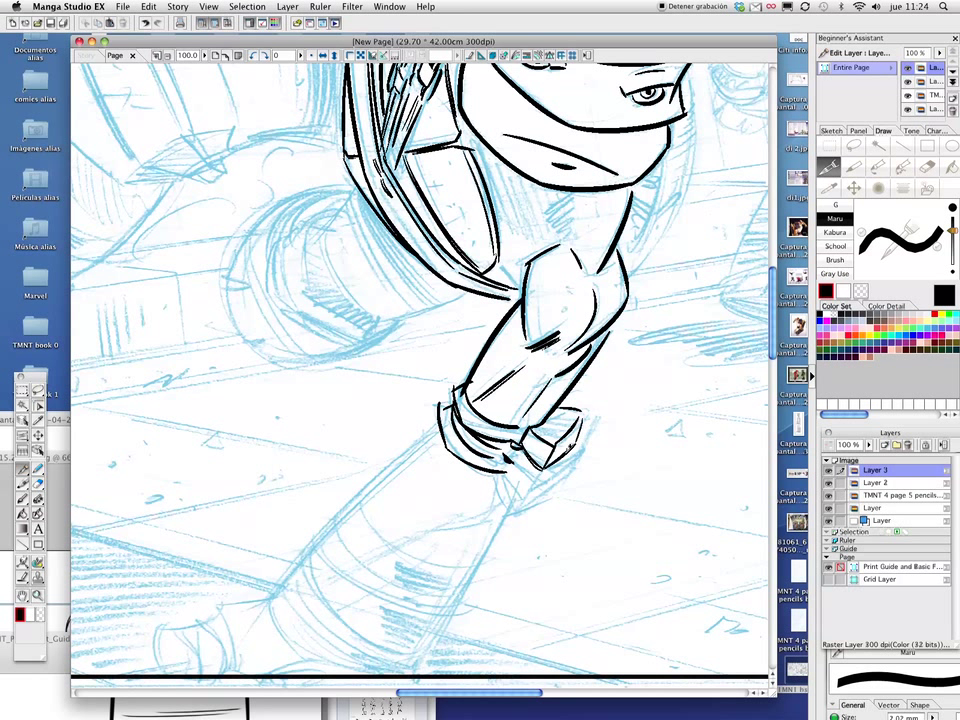
drag(540, 483, 572, 450)
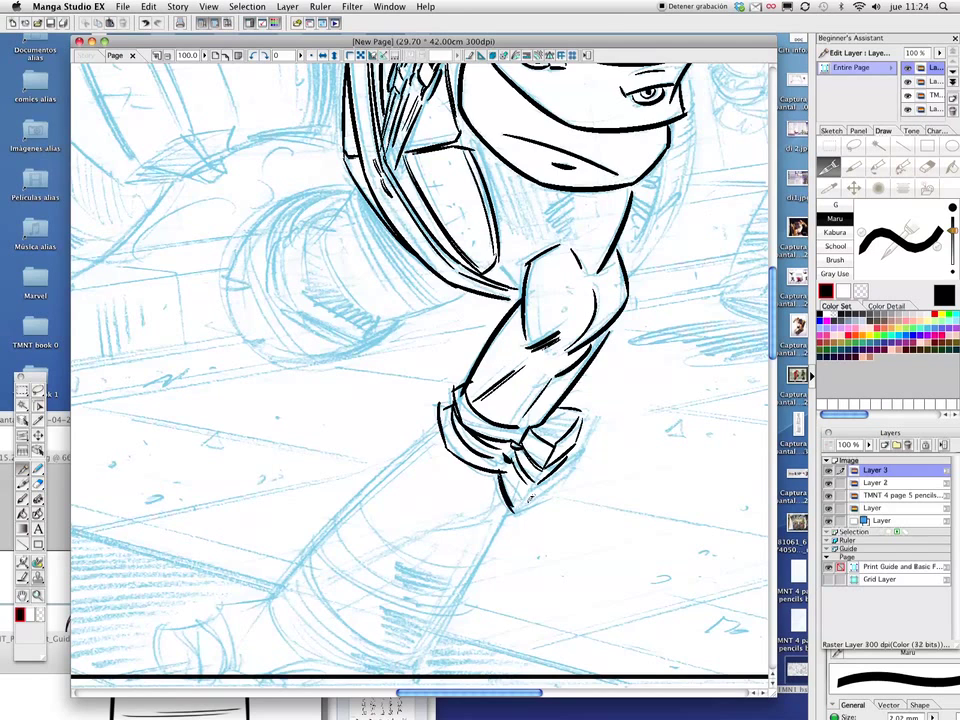
Ink the lowered forearm's outer edges and the curved wrap bands near its wrist.
scroll(415, 350, down, 3)
scroll(415, 350, left, 2)
mouse_move(330, 512)
mouse_down()
mouse_move(483, 357)
mouse_move(360, 505)
mouse_up()
drag(560, 430, 470, 594)
scroll(548, 489, down, 3)
scroll(548, 489, left, 2)
scroll(549, 487, down, 1)
scroll(549, 487, left, 1)
drag(396, 430, 536, 512)
mouse_move(414, 407)
mouse_down()
mouse_move(549, 482)
mouse_move(559, 462)
mouse_up()
drag(447, 378, 567, 428)
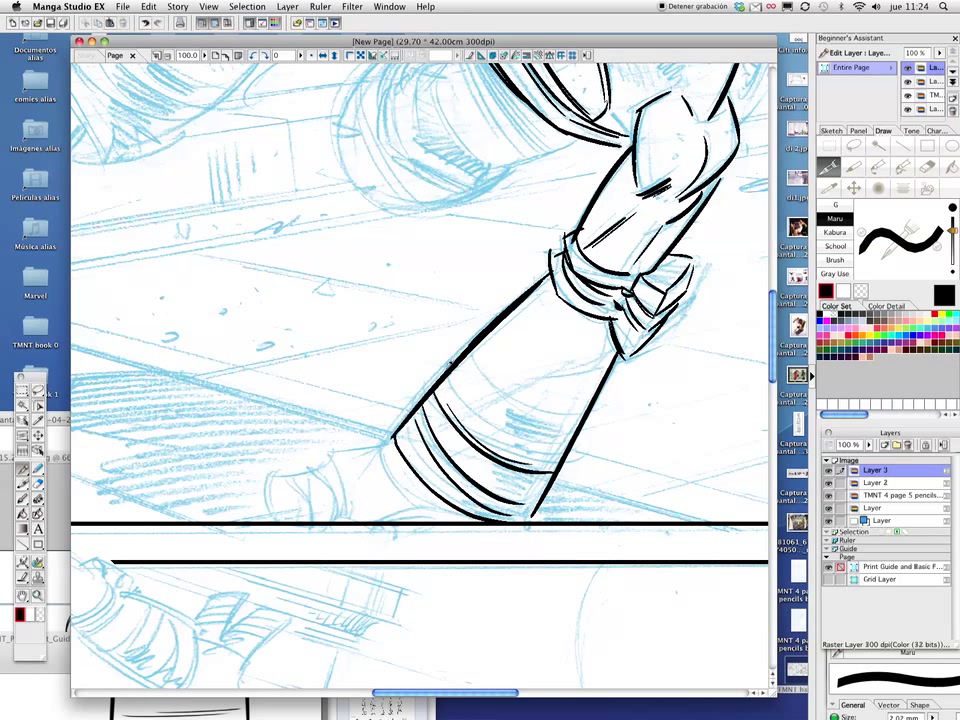
Add another curved wrap band and an angular inner contour line across the lowered forearm.
drag(486, 346, 580, 411)
mouse_move(600, 340)
mouse_down()
mouse_move(557, 368)
mouse_move(440, 423)
mouse_up()
scroll(420, 375, up, 1)
scroll(420, 375, right, 1)
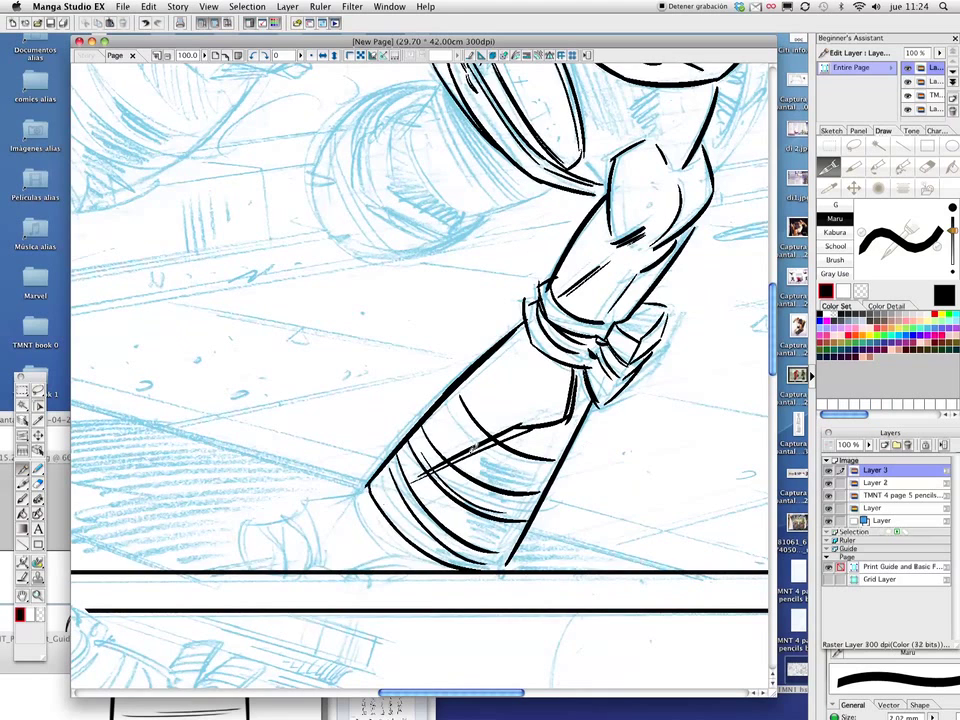
Ink the hand and wrapped finger resting on the ground at the panel's lower border.
scroll(420, 375, down, 2)
scroll(420, 375, left, 2)
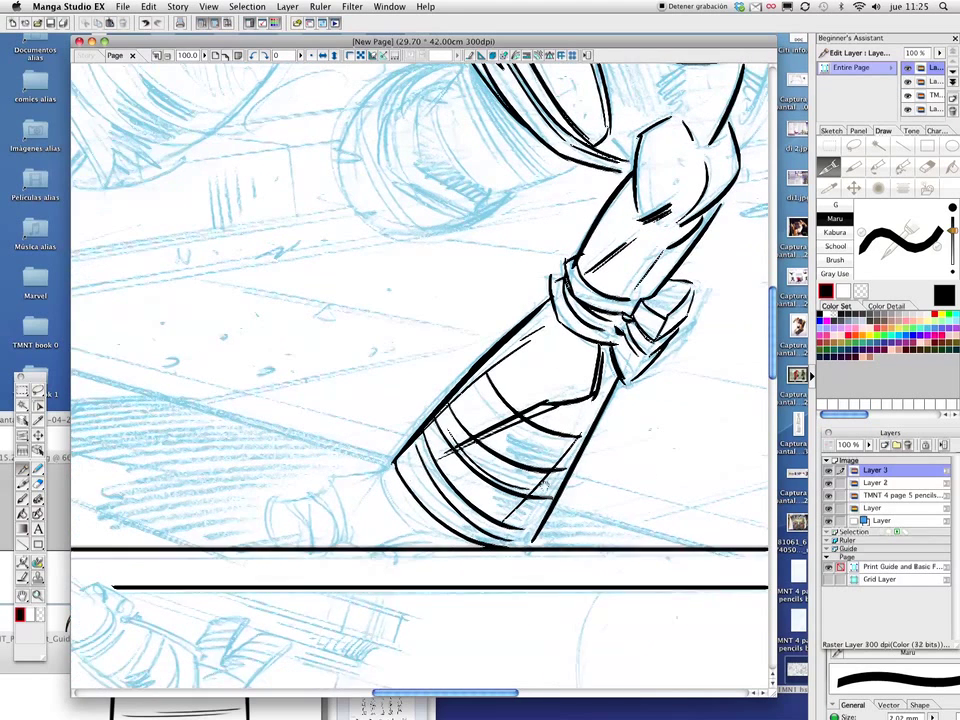
mouse_move(404, 459)
mouse_down()
mouse_move(284, 490)
mouse_move(318, 500)
mouse_move(326, 535)
mouse_move(344, 491)
mouse_up()
mouse_move(278, 520)
mouse_down()
mouse_move(292, 537)
mouse_move(372, 538)
mouse_up()
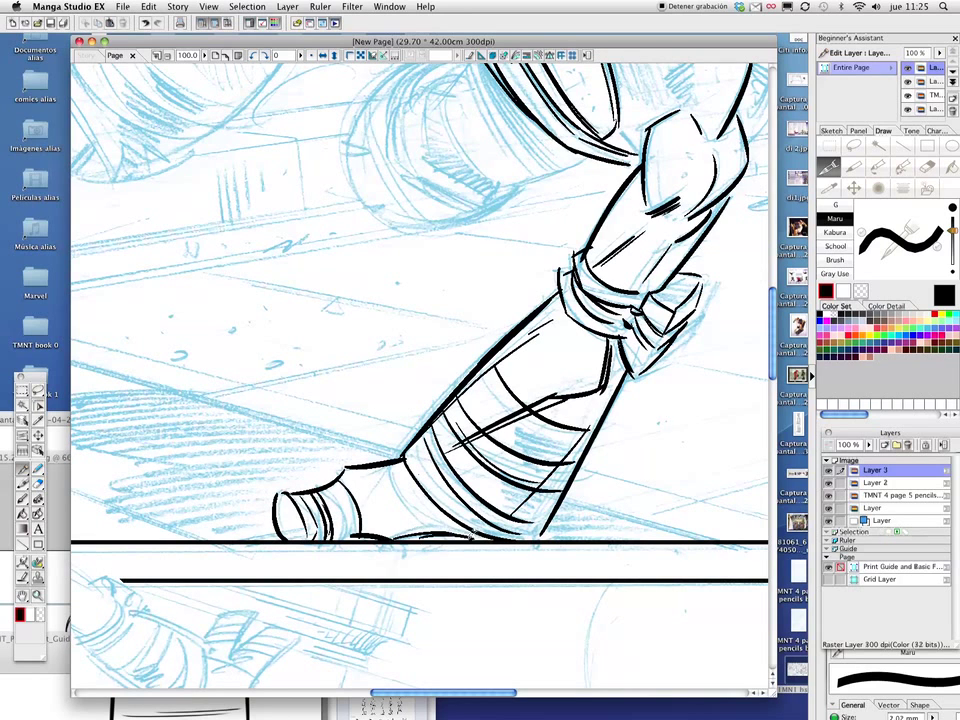
Ink the chest curve and short shadow strokes beneath the turtle's chin.
scroll(420, 375, up, 3)
scroll(420, 375, right, 2)
scroll(430, 360, up, 10)
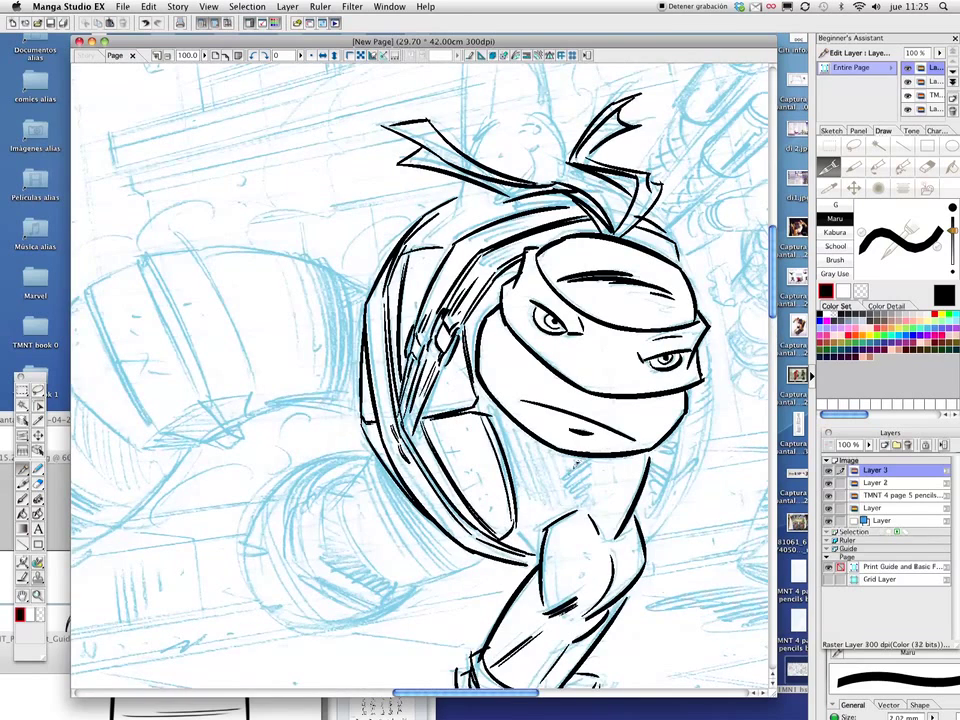
scroll(437, 313, down, 1)
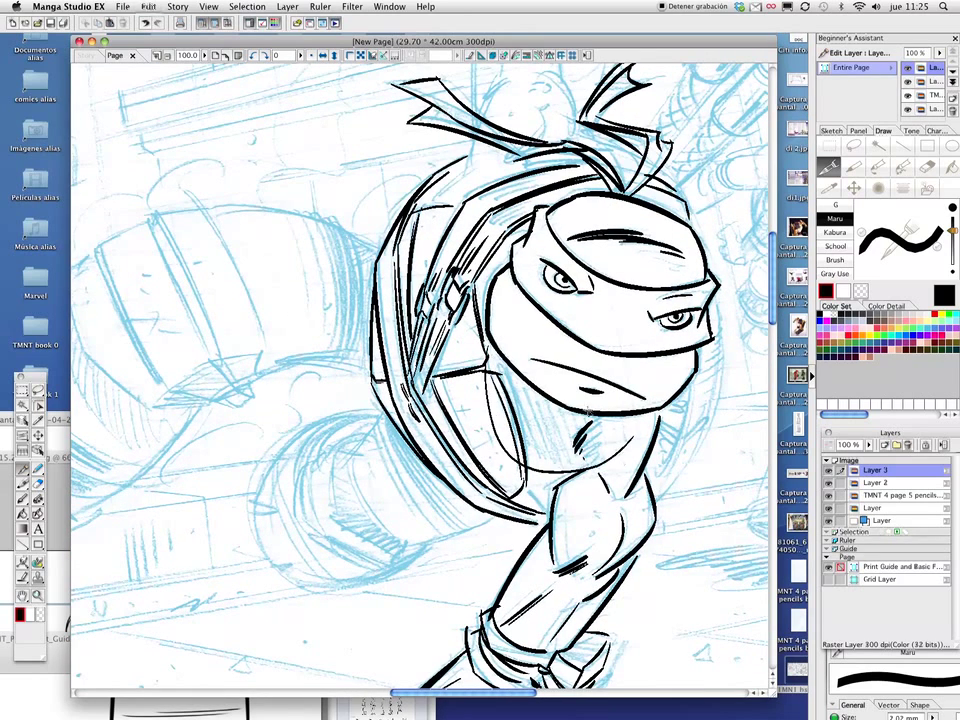
scroll(630, 432, left, 1)
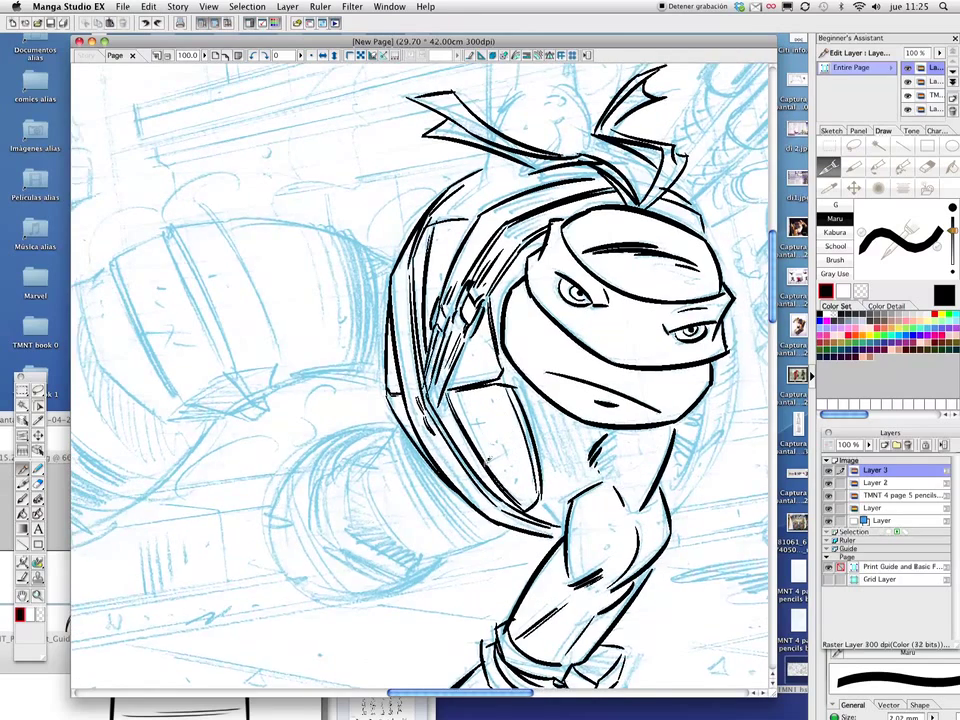
scroll(612, 402, left, 5)
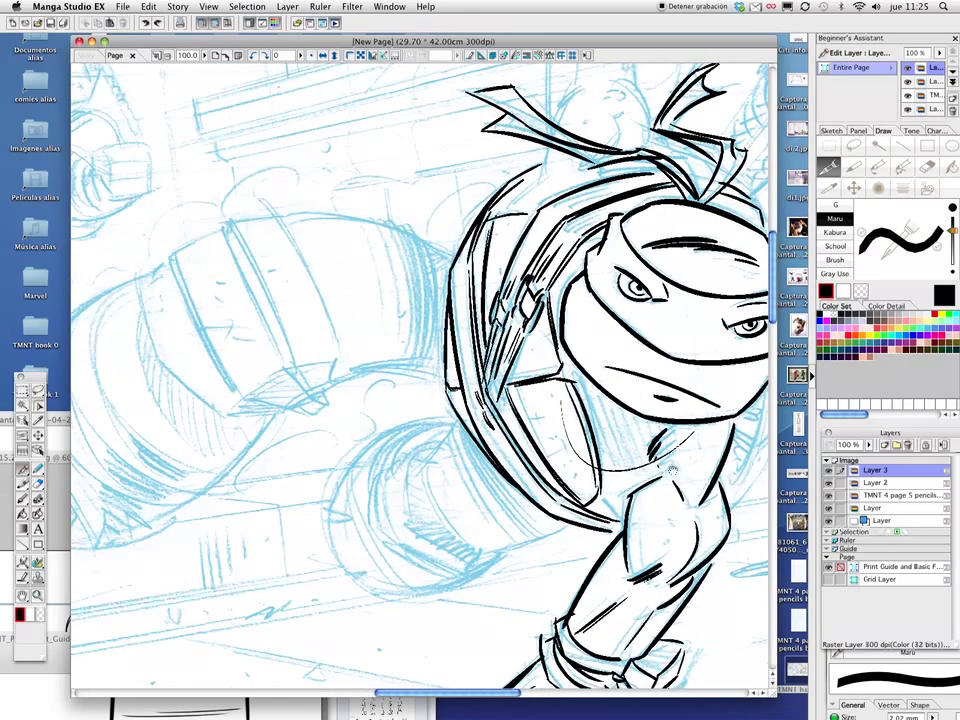
scroll(505, 353, right, 4)
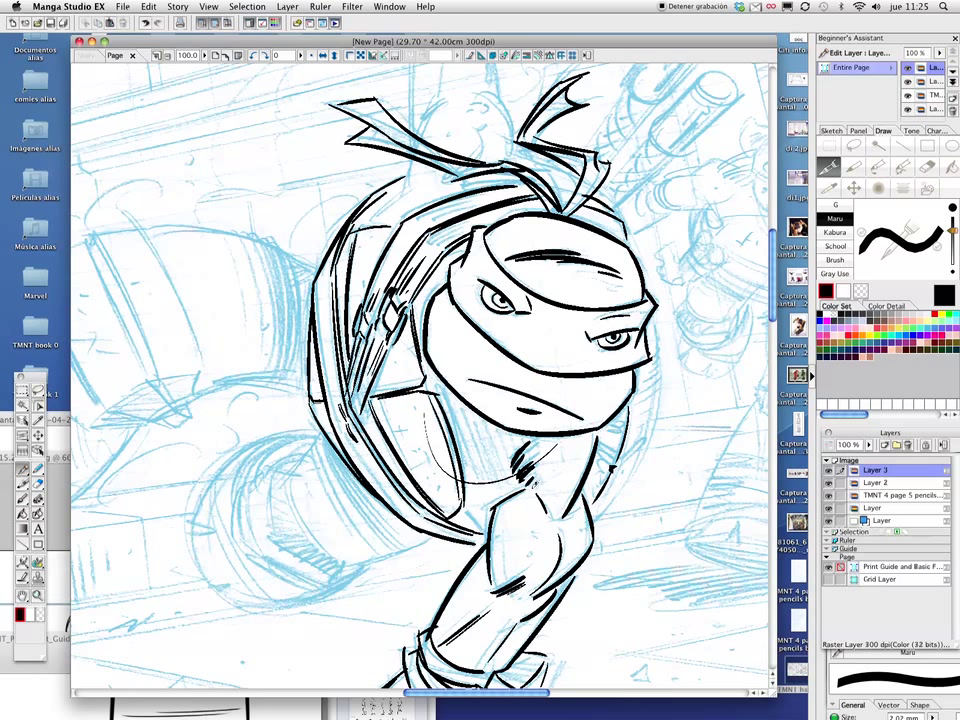
Ink the shell's far edge beside the head and add shadow strokes next to the shoulder.
drag(600, 440, 612, 456)
drag(650, 330, 652, 435)
scroll(588, 440, up, 5)
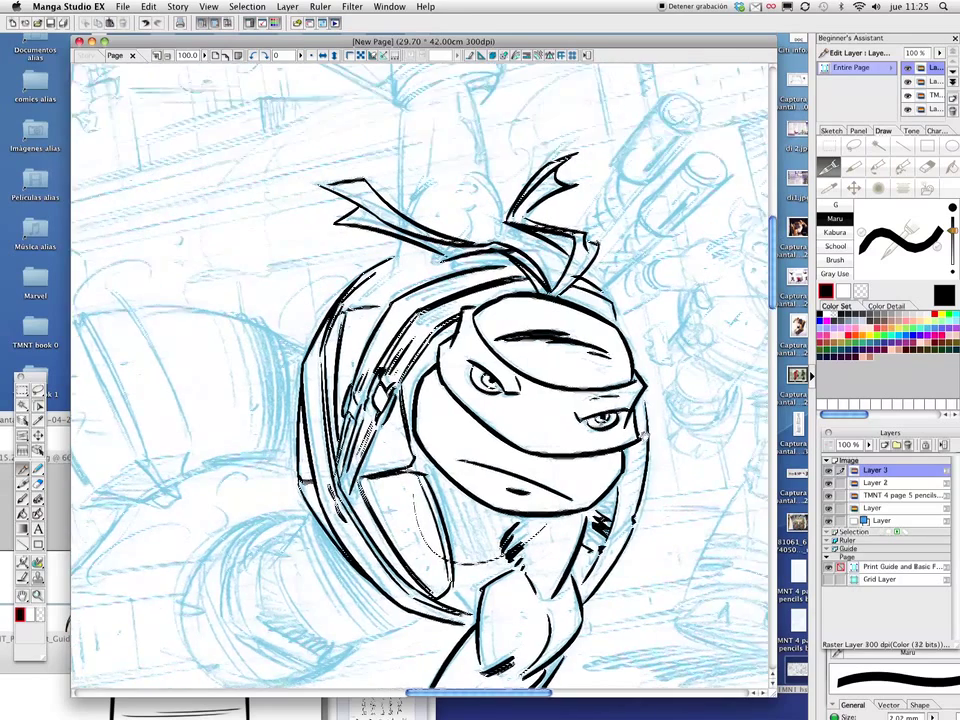
Ink the thigh outline of the nearer bent leg emerging below the shell.
scroll(588, 440, left, 8)
scroll(588, 443, down, 3)
scroll(588, 443, left, 2)
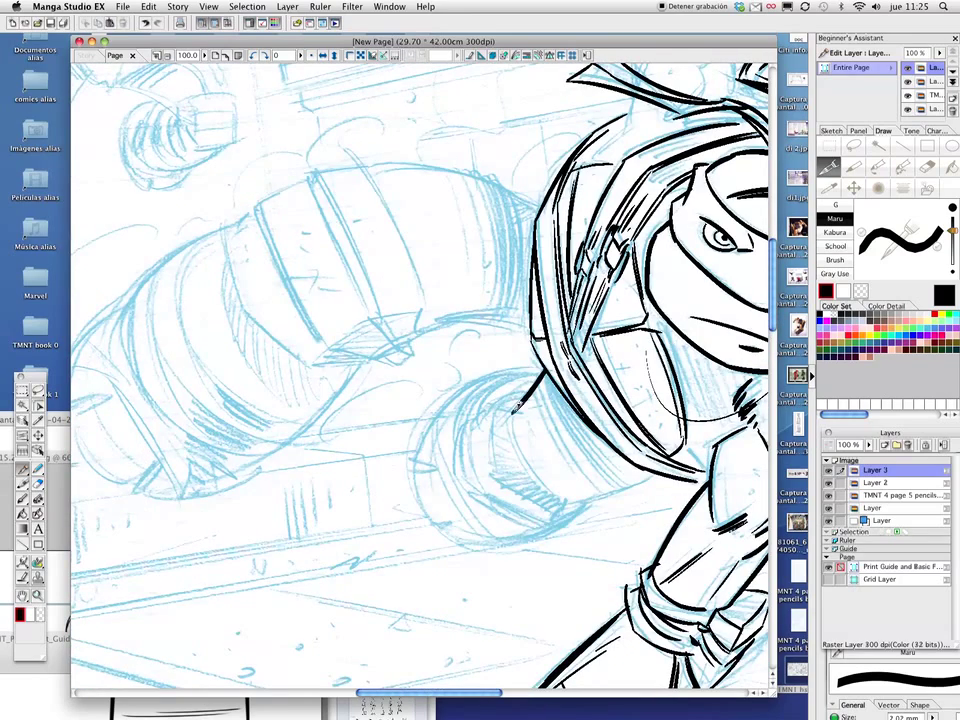
drag(553, 498, 650, 467)
drag(510, 418, 549, 494)
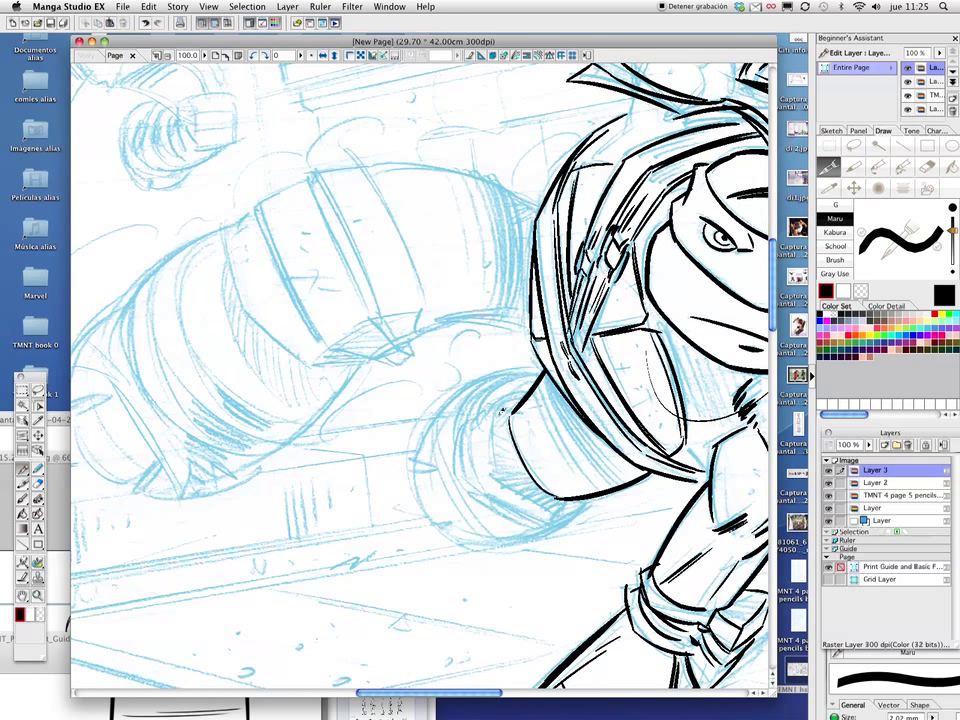
Ink the nearer leg's curved pad bands, rounded end with small notches, and wrap lines.
mouse_move(497, 409)
mouse_down()
mouse_move(500, 472)
mouse_move(566, 510)
mouse_up()
drag(478, 412, 470, 488)
mouse_move(480, 412)
mouse_down()
mouse_move(474, 461)
mouse_move(537, 527)
mouse_move(462, 476)
mouse_move(540, 530)
mouse_up()
drag(500, 392, 419, 462)
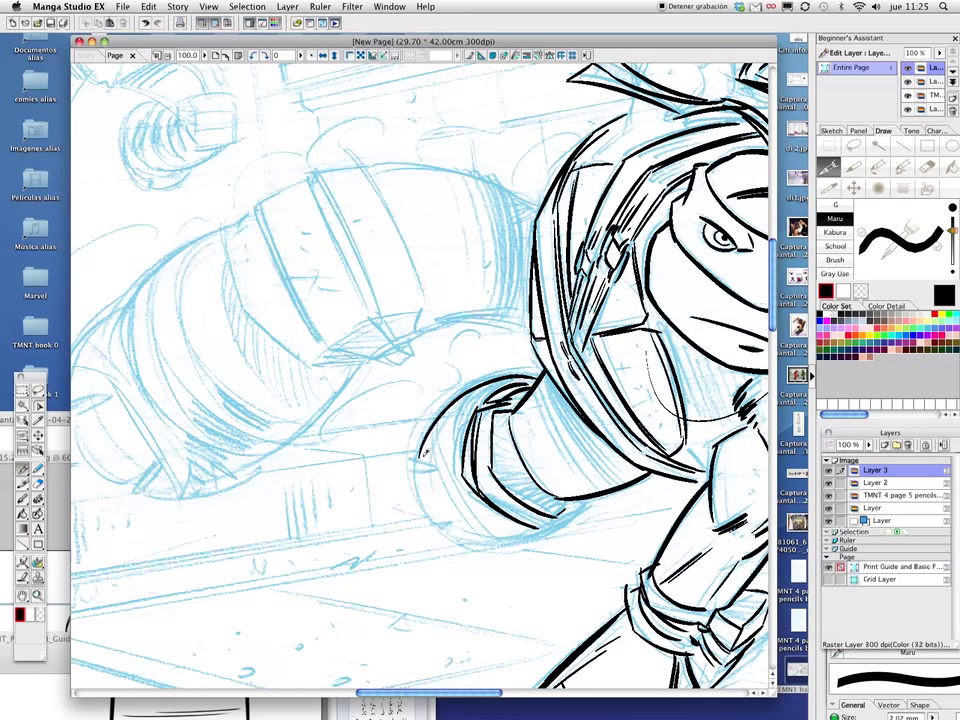
mouse_move(419, 470)
mouse_down()
mouse_move(436, 517)
mouse_move(560, 506)
mouse_up()
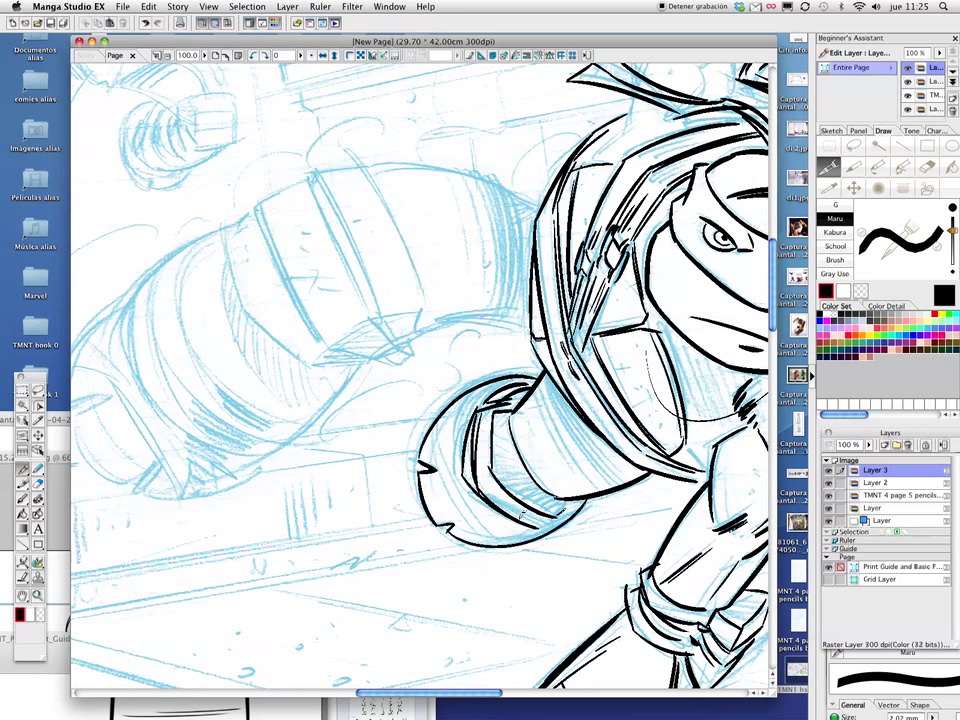
drag(456, 401, 461, 518)
drag(485, 393, 513, 538)
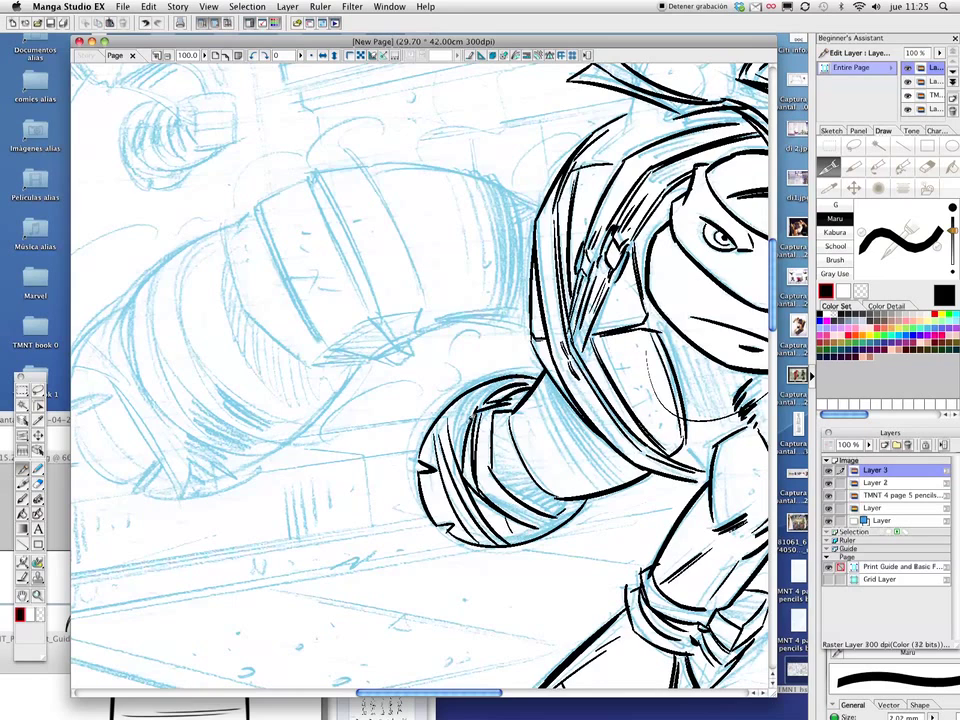
Ink the outstretched leg's thigh contours and the adjoining edge of its knee pad.
drag(448, 222, 558, 322)
drag(535, 430, 646, 420)
drag(481, 277, 650, 322)
mouse_move(482, 279)
mouse_down()
mouse_move(535, 424)
mouse_move(457, 398)
mouse_up()
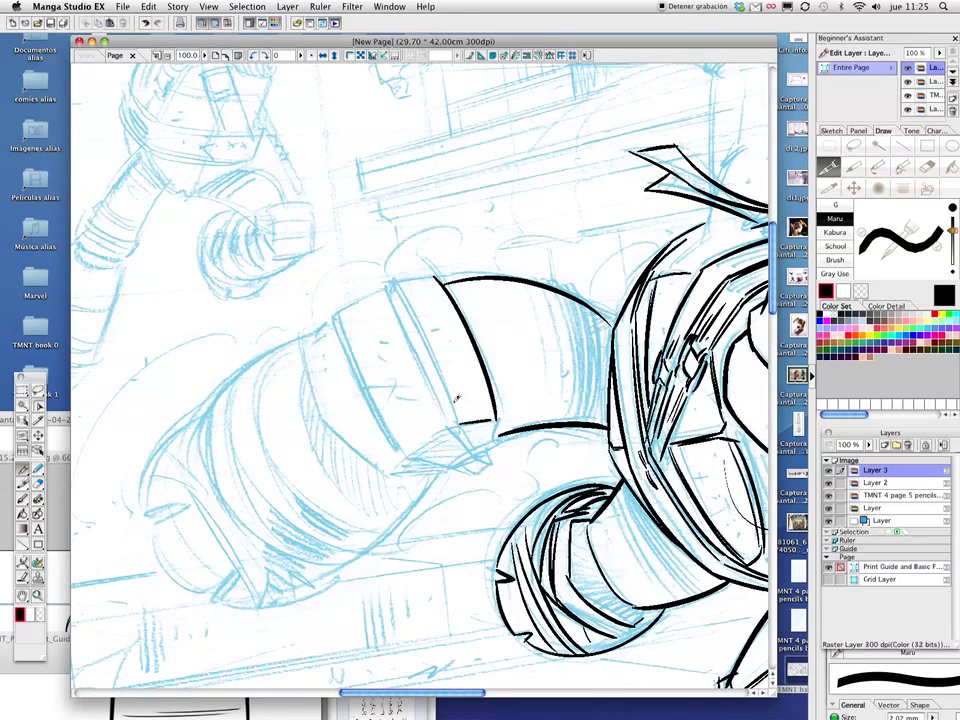
Ink the outstretched leg's knee pad with its inner bands, outer outline and folded tie underneath.
mouse_move(396, 282)
mouse_down()
mouse_move(458, 420)
mouse_move(444, 421)
mouse_up()
drag(337, 318, 381, 427)
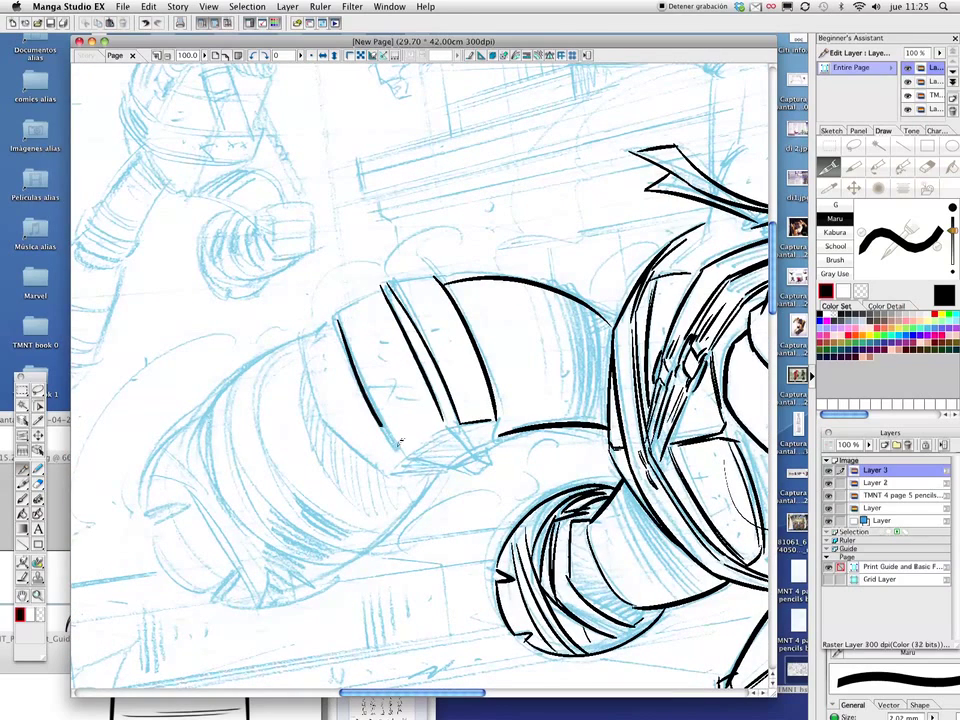
mouse_move(304, 339)
mouse_down()
mouse_move(407, 454)
mouse_move(456, 428)
mouse_up()
mouse_move(301, 343)
mouse_down()
mouse_move(384, 287)
mouse_move(442, 271)
mouse_up()
drag(407, 447, 487, 455)
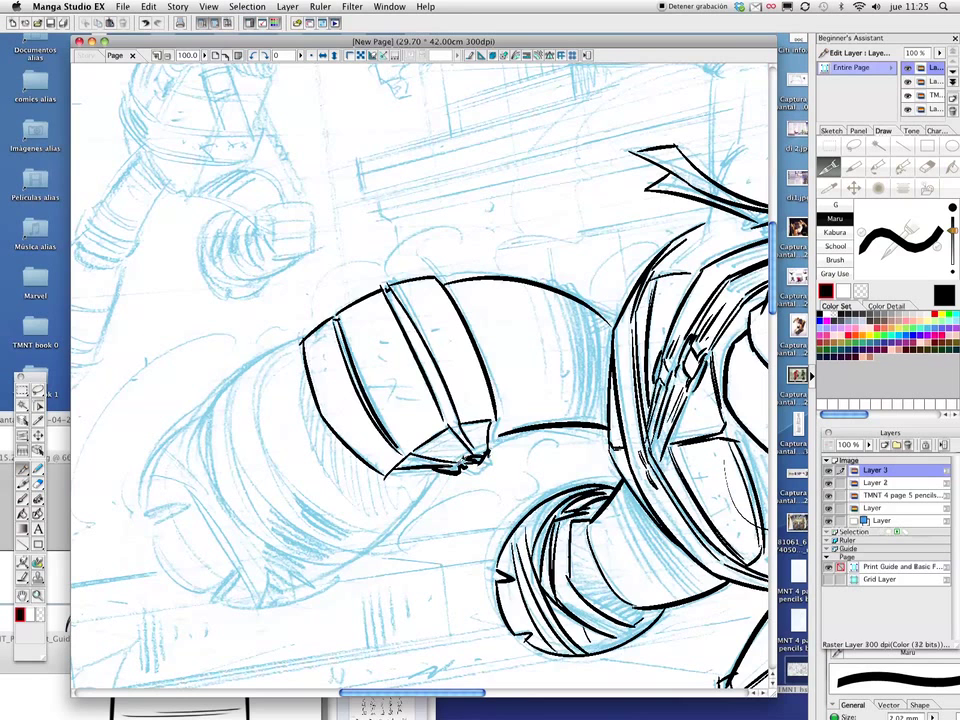
Ink the outstretched leg's shin outline and fill it with curved wrap lines.
drag(370, 330, 528, 255)
drag(590, 411, 486, 507)
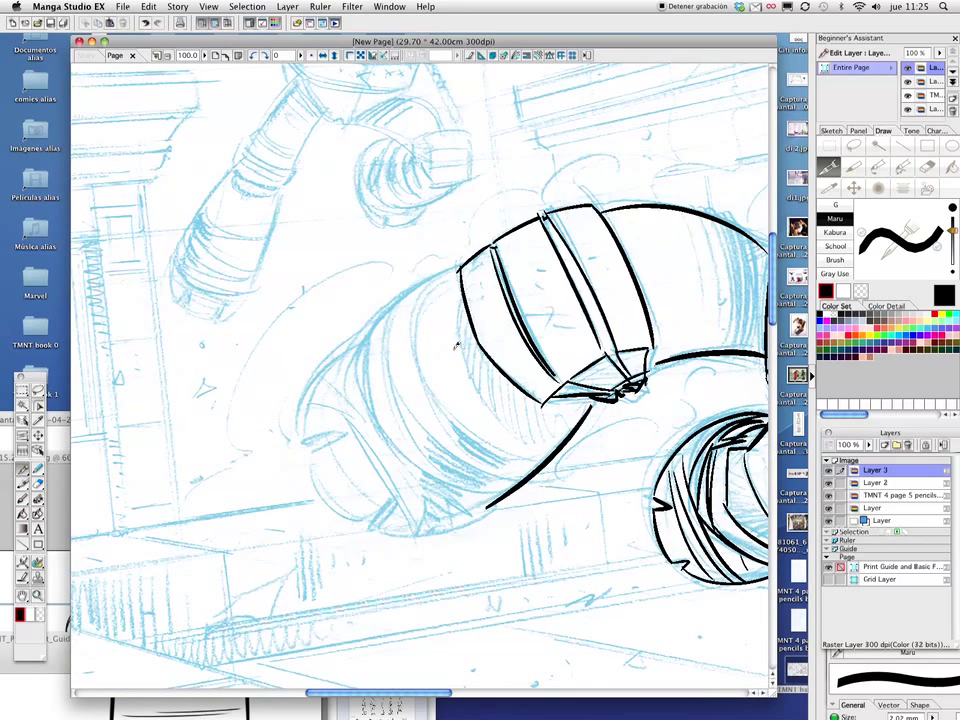
drag(358, 347, 455, 270)
drag(355, 345, 440, 500)
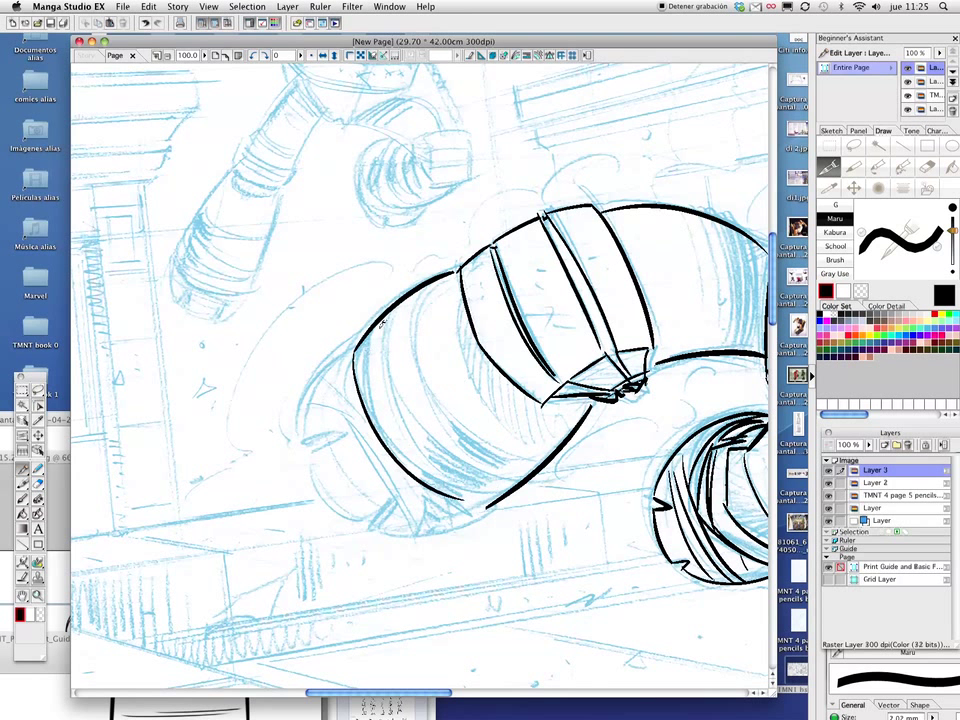
drag(378, 333, 420, 470)
drag(410, 311, 447, 481)
drag(440, 300, 490, 490)
drag(470, 285, 514, 337)
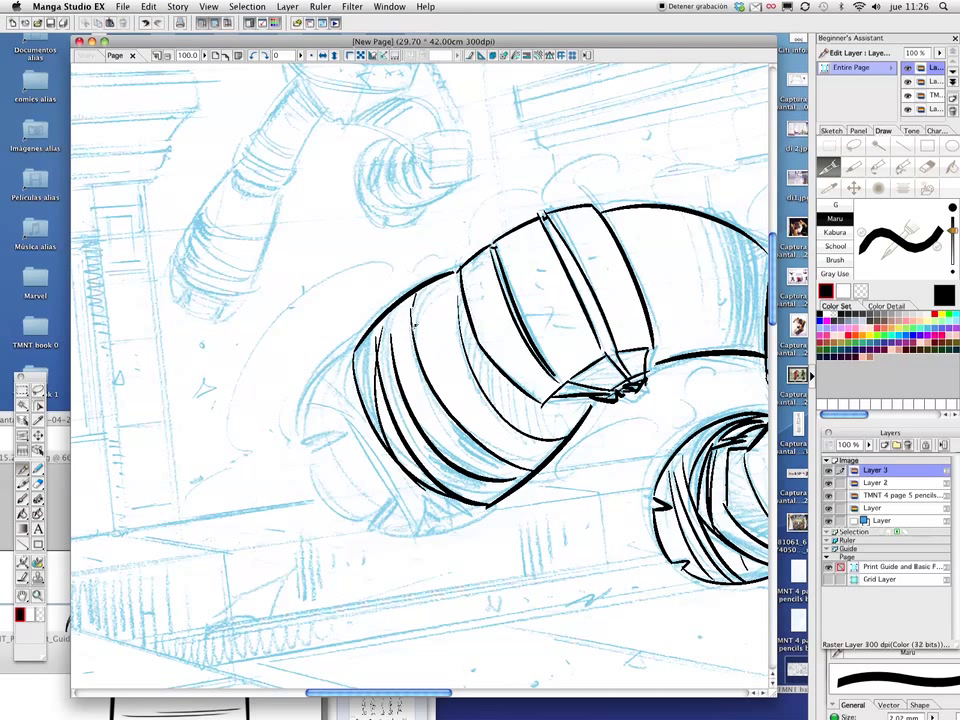
Ink the outstretched leg's foot outline, toe notches and wrap lines at the ankle.
scroll(535, 447, left, 3)
scroll(535, 447, down, 1)
mouse_move(403, 327)
mouse_down()
mouse_move(349, 405)
mouse_move(386, 410)
mouse_move(368, 465)
mouse_move(414, 500)
mouse_move(535, 480)
mouse_up()
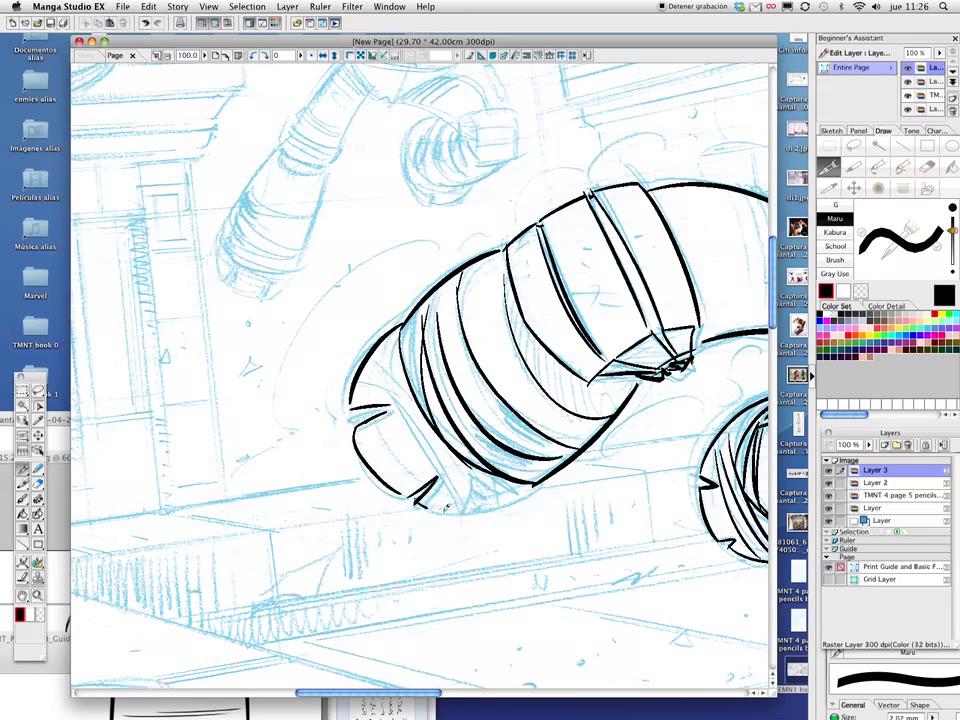
drag(351, 408, 379, 411)
mouse_move(373, 367)
mouse_down()
mouse_move(414, 460)
mouse_move(440, 480)
mouse_up()
drag(410, 400, 460, 500)
drag(425, 420, 474, 515)
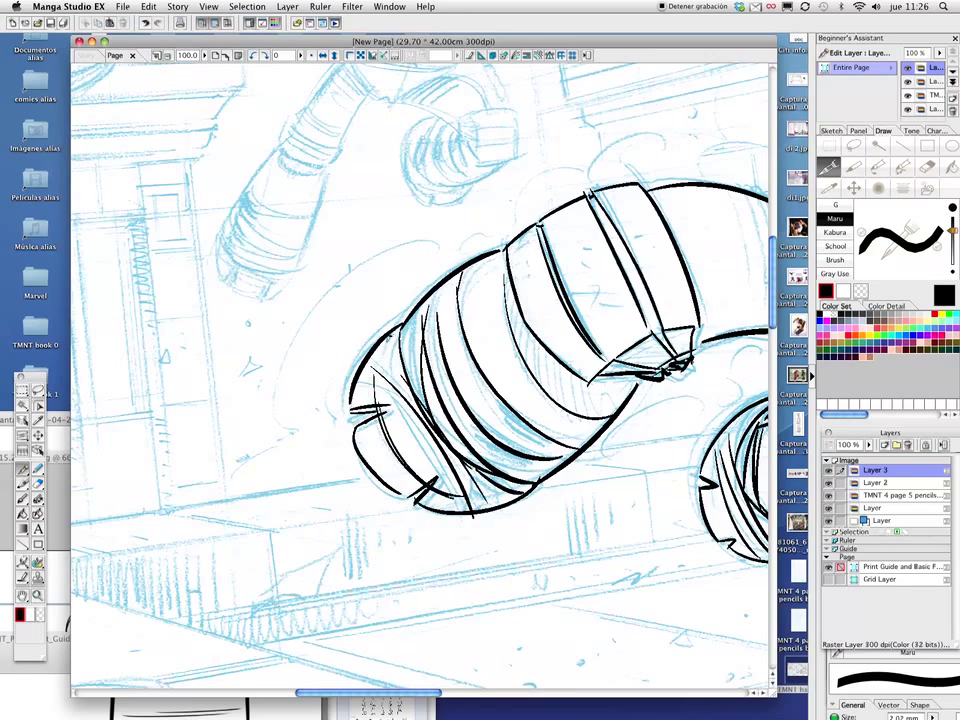
Ink the shoulder and upper arm of the raised arm behind the bandana tails.
scroll(420, 375, right, 10)
scroll(420, 375, up, 5)
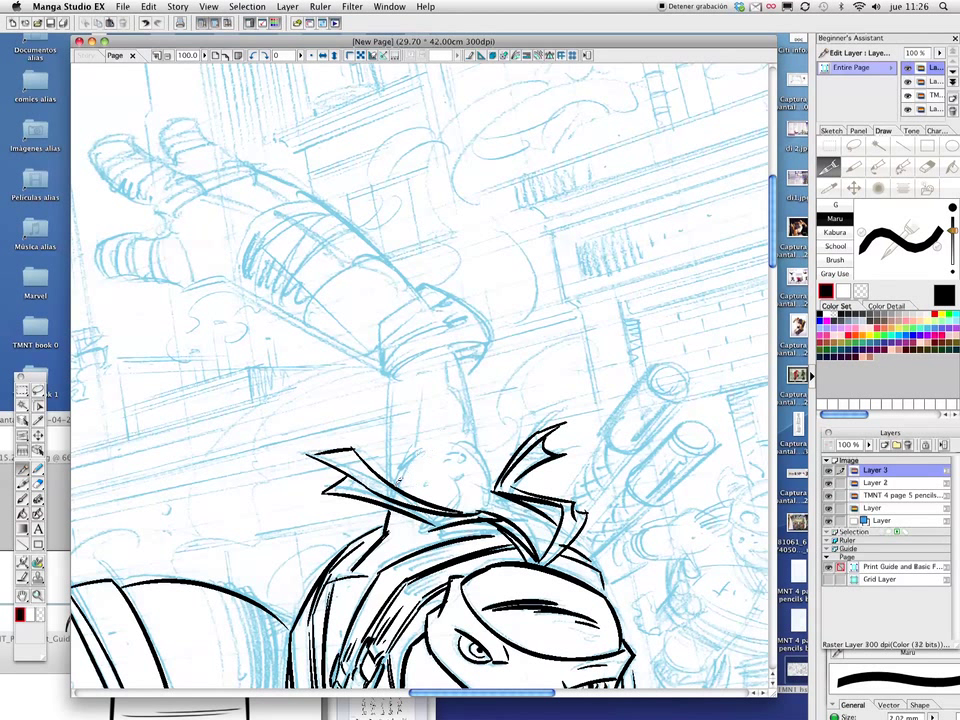
drag(386, 500, 493, 483)
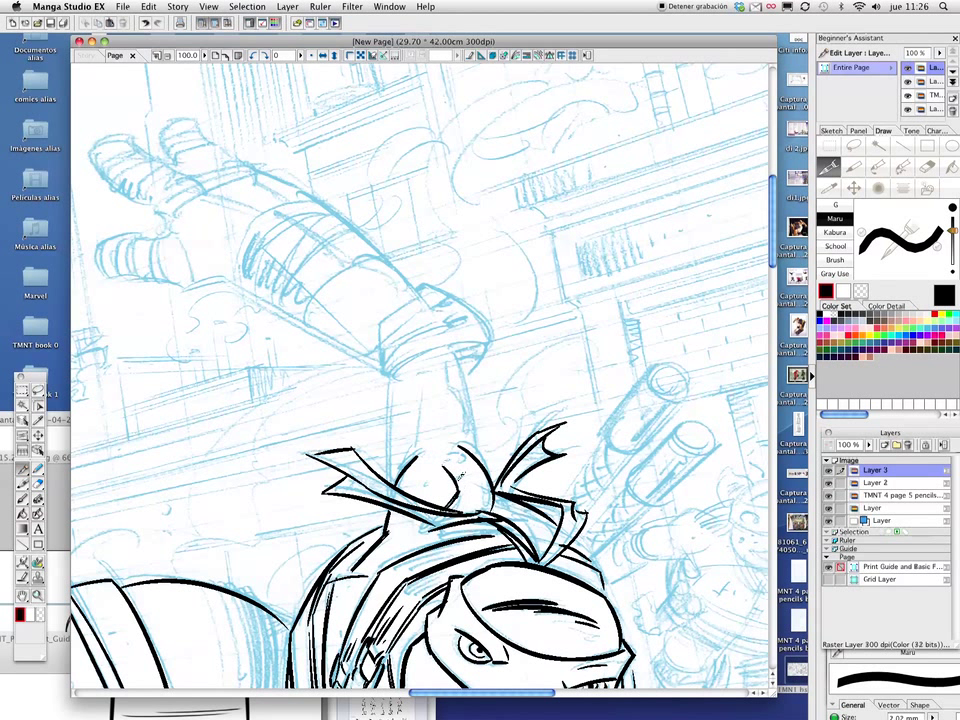
drag(392, 455, 411, 393)
mouse_move(460, 350)
mouse_down()
mouse_move(480, 468)
mouse_move(458, 402)
mouse_move(472, 445)
mouse_up()
drag(418, 382, 414, 458)
Ink the raised arm's elbow pad with its folds, knot and rounded outer edge.
drag(318, 280, 400, 302)
drag(540, 374, 505, 415)
mouse_move(535, 352)
mouse_down()
mouse_move(488, 412)
mouse_move(490, 428)
mouse_up()
drag(505, 385, 500, 435)
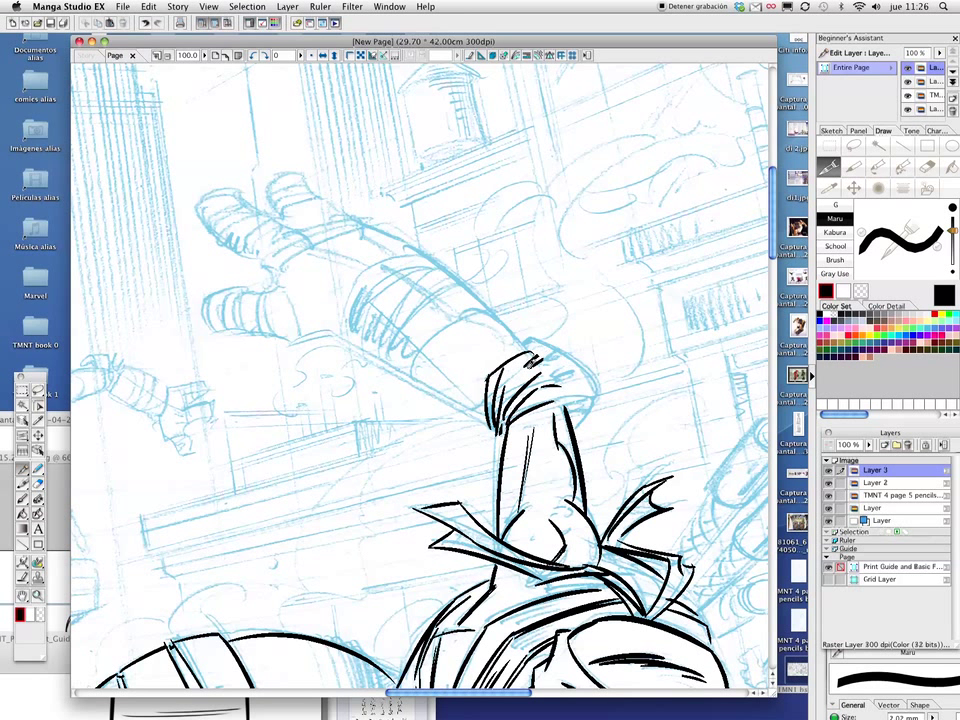
mouse_move(554, 378)
mouse_down()
mouse_move(590, 357)
mouse_move(595, 365)
mouse_up()
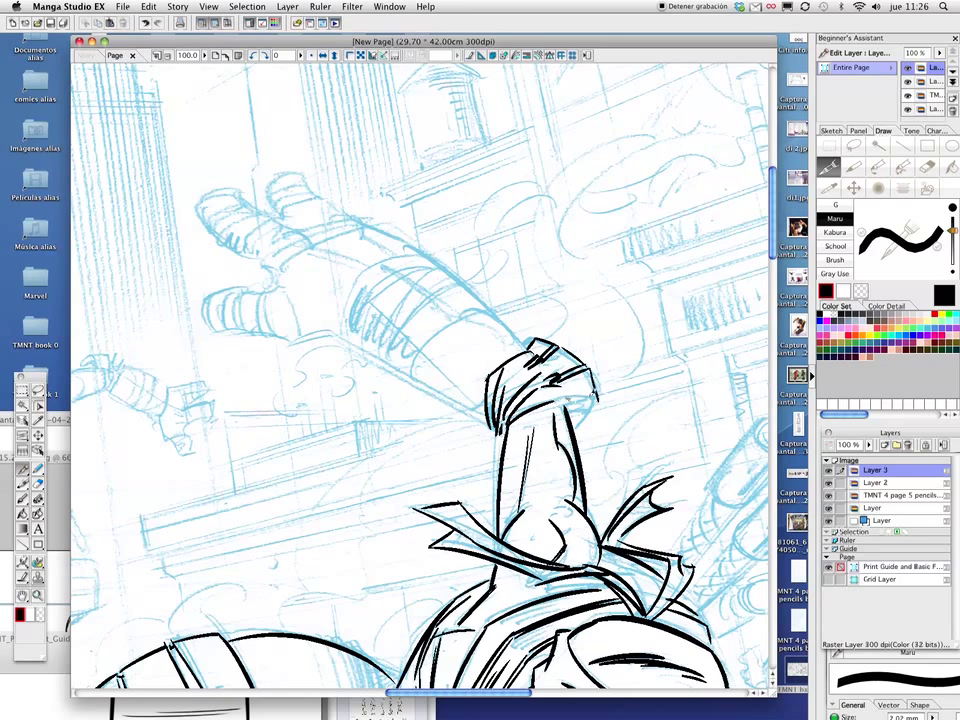
Ink the raised forearm's edges and curved wrap bands, undoing a stray stroke.
drag(450, 300, 518, 333)
drag(392, 362, 555, 445)
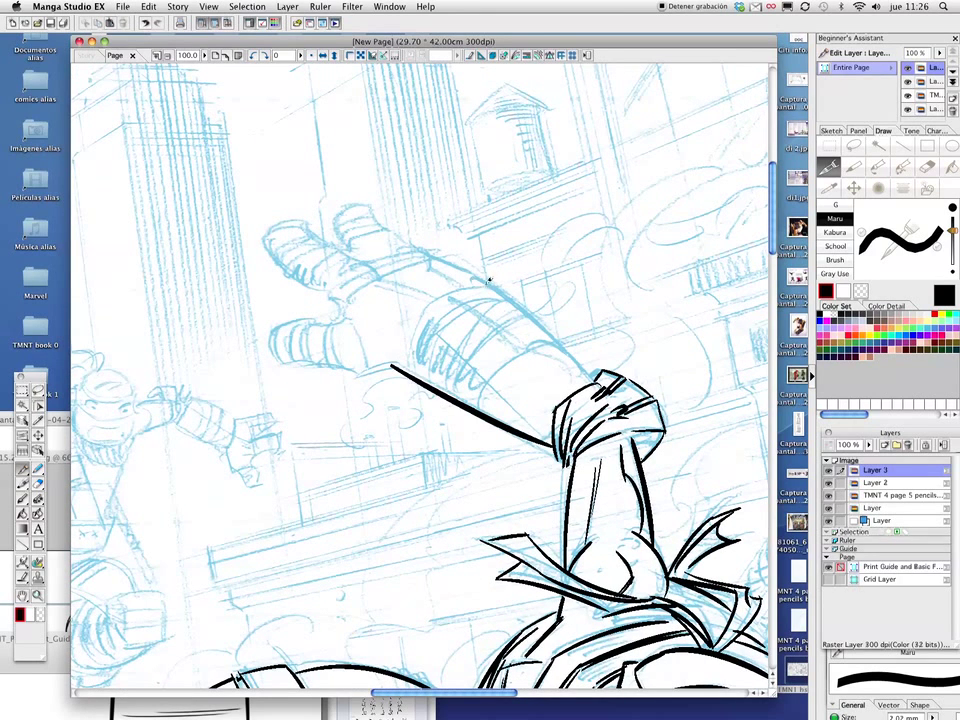
drag(459, 276, 590, 373)
mouse_move(408, 322)
mouse_down()
mouse_move(462, 282)
mouse_move(418, 388)
mouse_up()
mouse_move(438, 292)
mouse_down()
mouse_move(440, 392)
mouse_move(458, 402)
mouse_up()
key(ctrl+z)
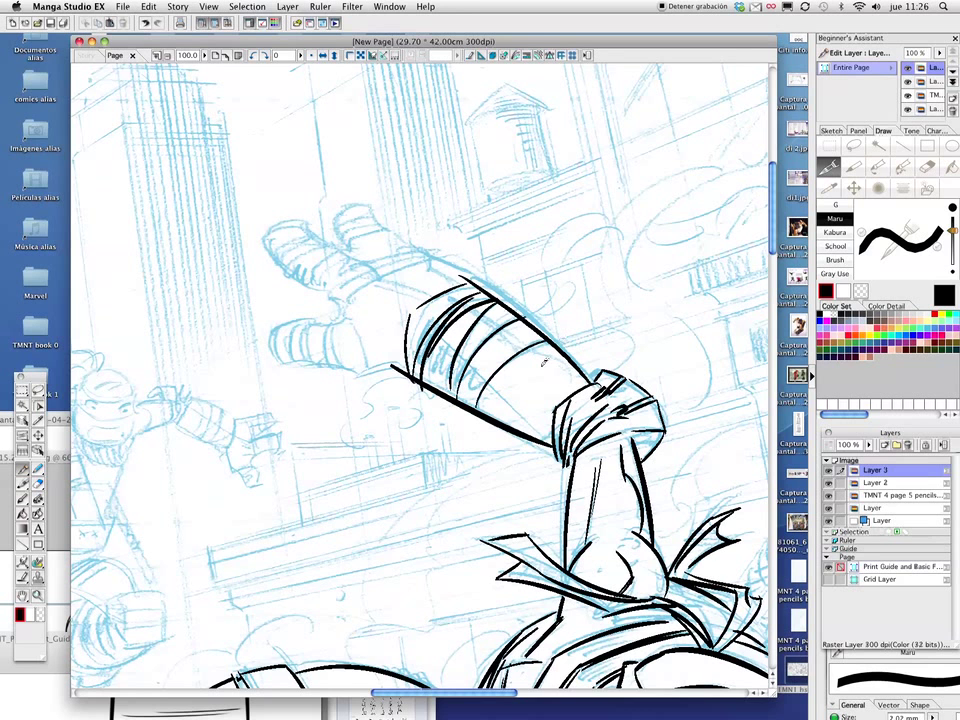
Ink the raised hand's wrapped thumb, the palm's edges and the outline of the nearer finger.
mouse_move(367, 371)
mouse_down()
mouse_move(497, 396)
mouse_move(413, 391)
mouse_move(450, 345)
mouse_move(478, 342)
mouse_move(415, 365)
mouse_move(425, 387)
mouse_up()
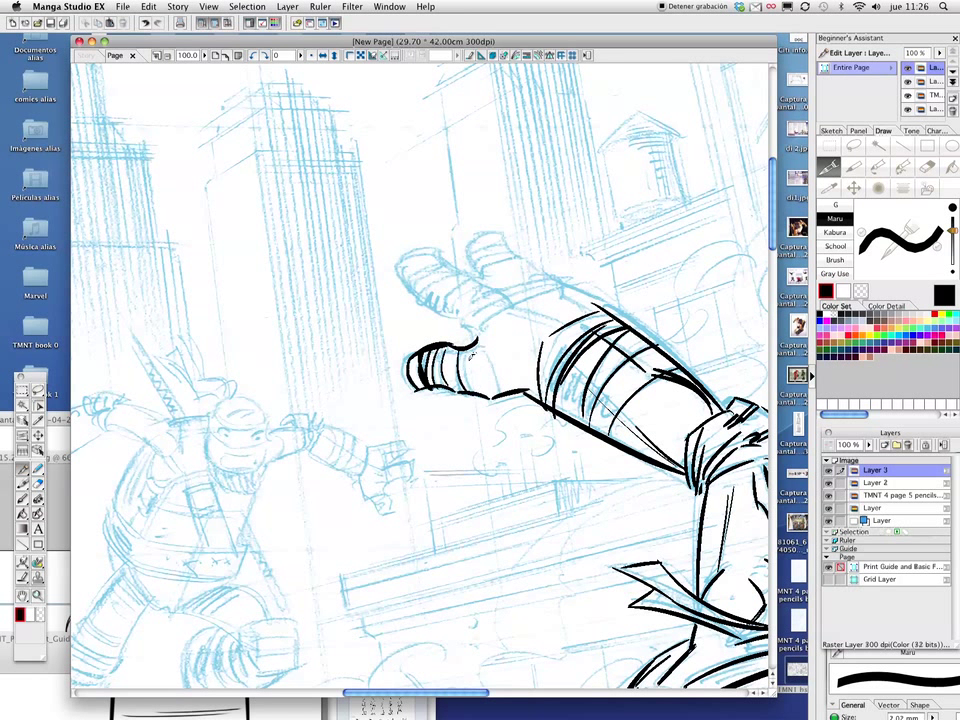
mouse_move(380, 280)
mouse_down()
mouse_move(353, 370)
mouse_move(436, 407)
mouse_up()
mouse_move(377, 358)
mouse_down()
mouse_move(418, 343)
mouse_move(530, 415)
mouse_up()
drag(396, 384, 442, 396)
drag(510, 366, 579, 396)
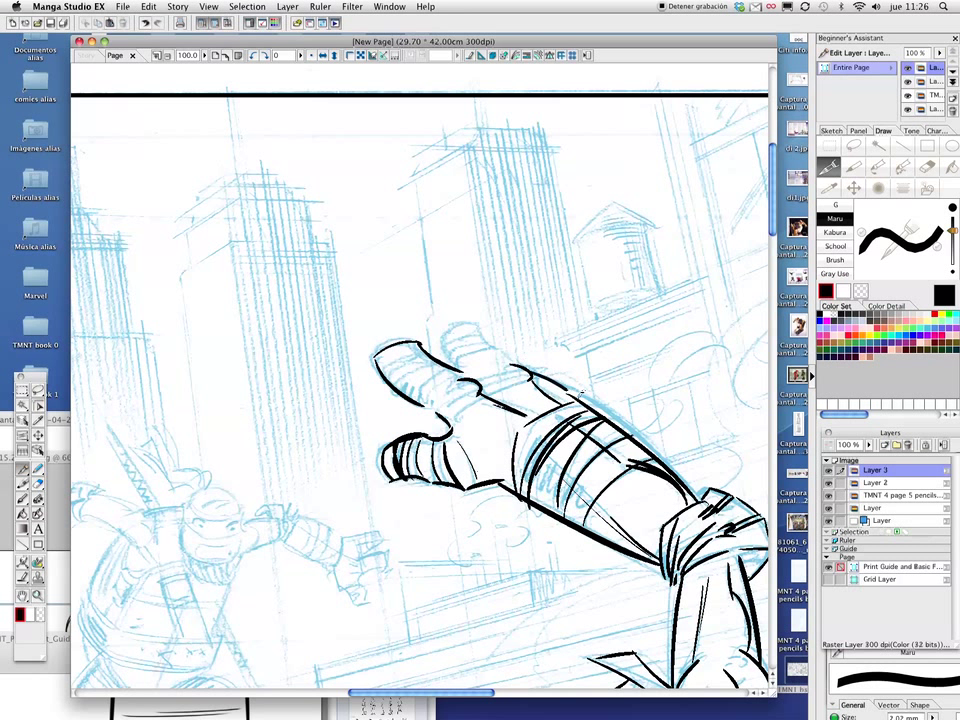
Ink the raised hand's far finger and the curved wrap lines across both fingers and the knuckles.
mouse_move(514, 356)
mouse_down()
mouse_move(450, 326)
mouse_move(456, 360)
mouse_move(495, 352)
mouse_up()
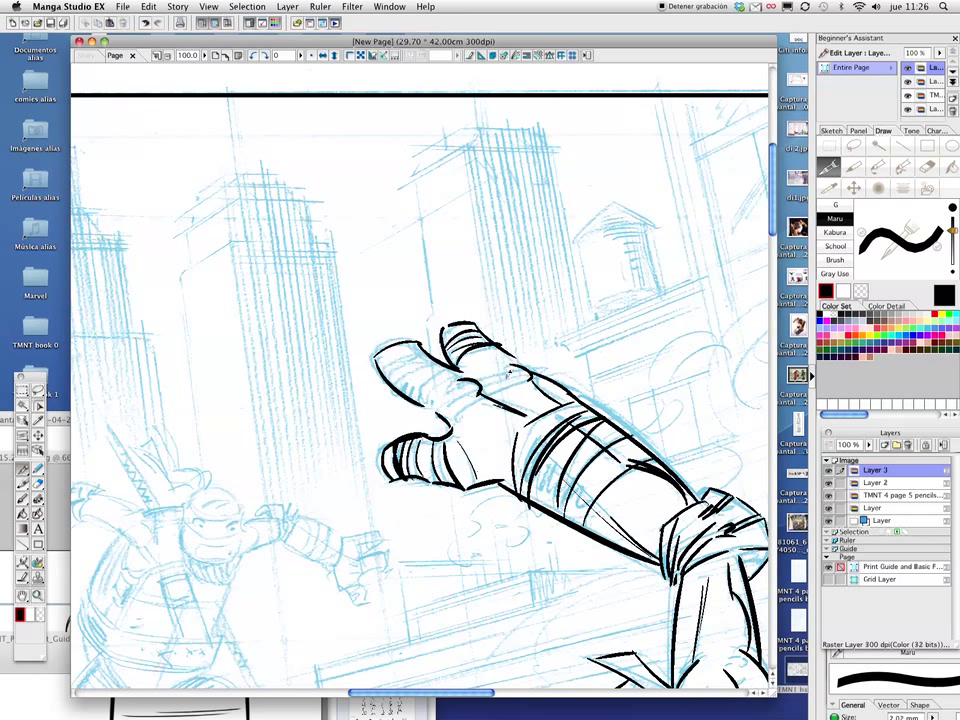
drag(436, 412, 479, 386)
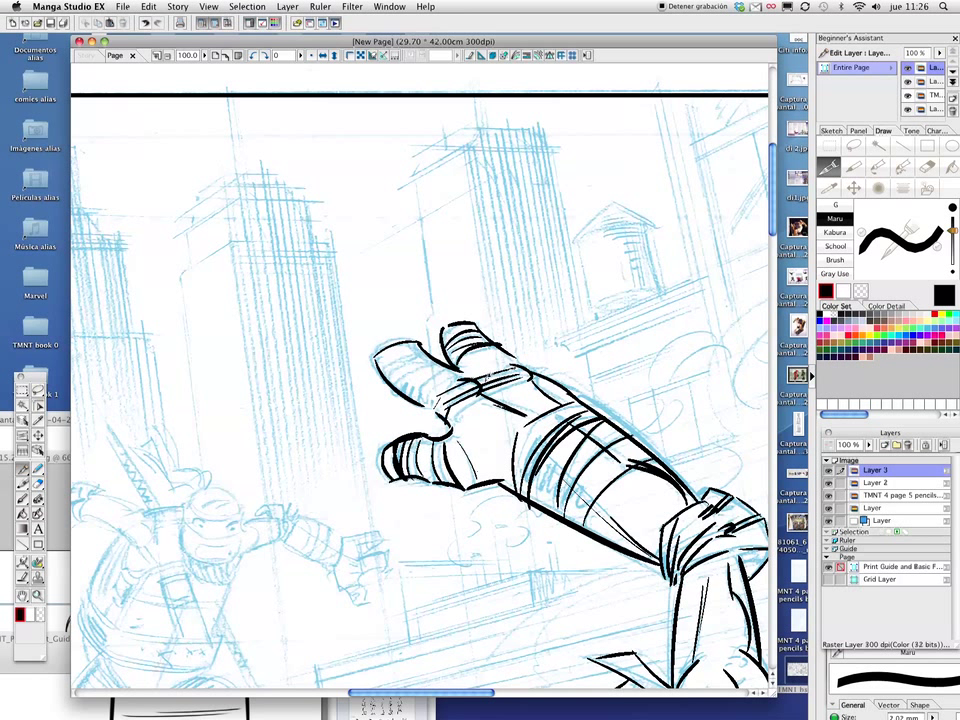
drag(424, 372, 470, 364)
drag(405, 382, 414, 374)
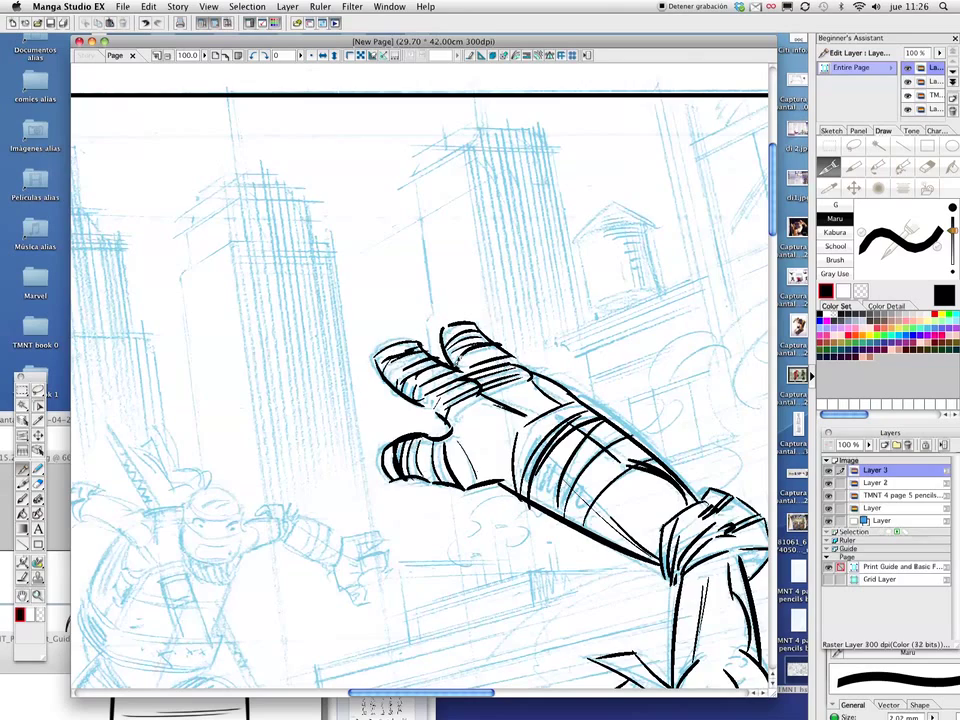
drag(310, 262, 226, 162)
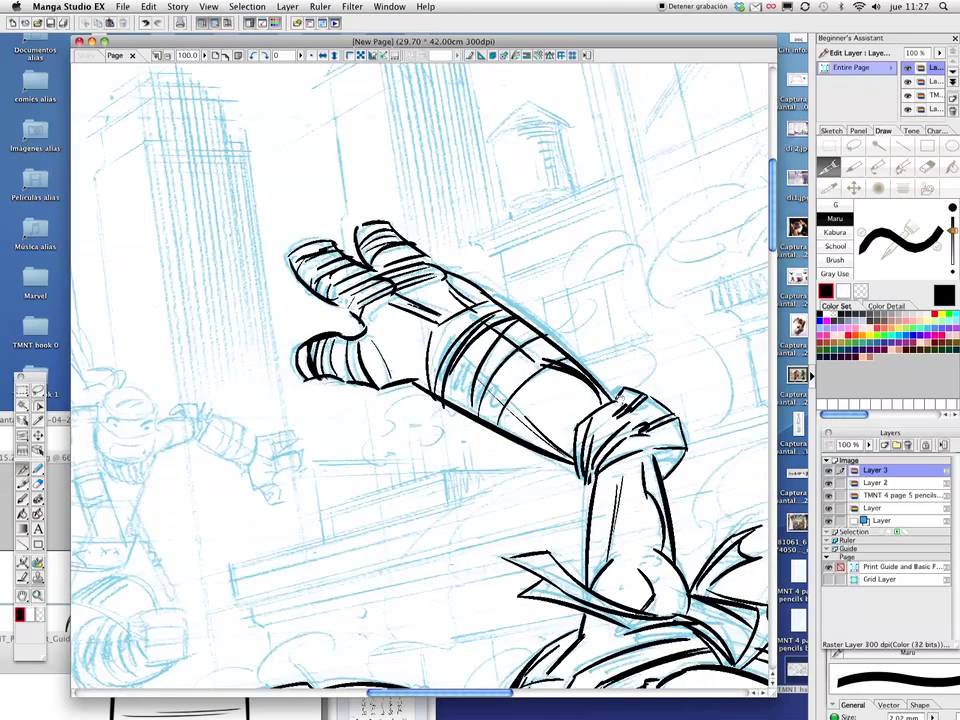
Ink the nearer sword handle behind the foreground turtle's head as a cylinder with a round end cap.
drag(352, 228, 214, 173)
mouse_move(368, 370)
mouse_down()
mouse_move(408, 316)
mouse_move(380, 250)
mouse_move(330, 190)
mouse_up()
drag(620, 480, 560, 380)
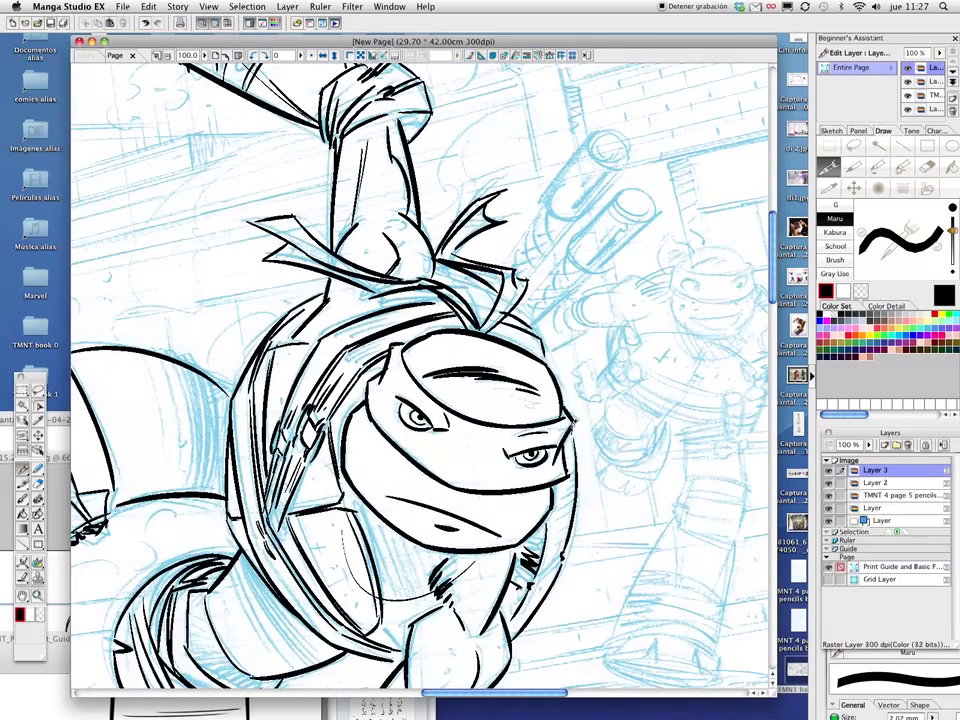
drag(540, 325, 305, 545)
drag(280, 340, 295, 300)
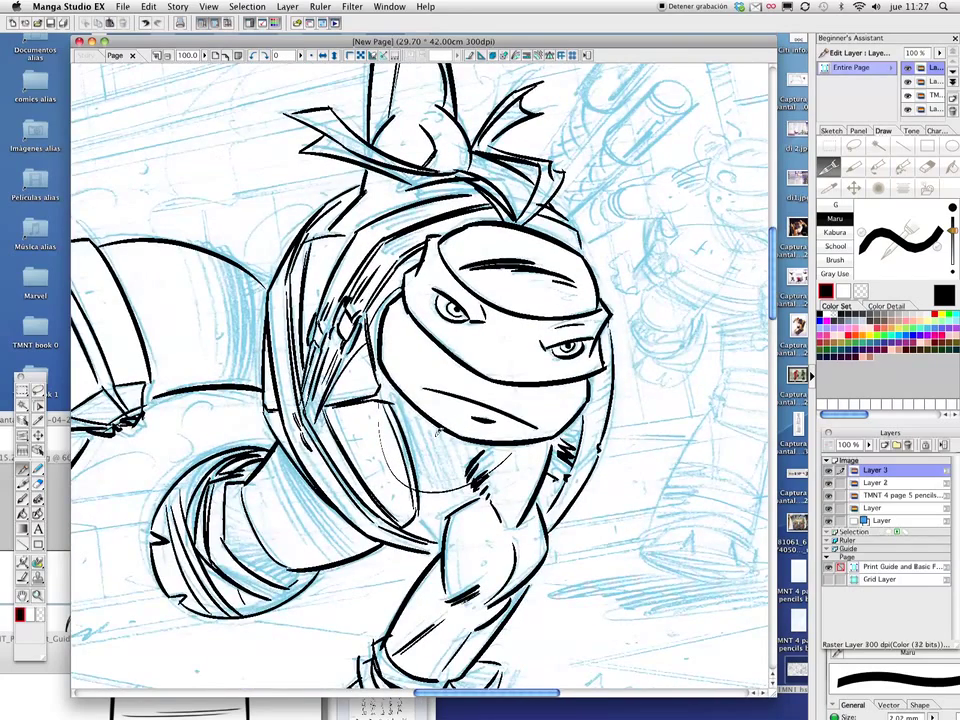
mouse_move(340, 330)
mouse_down()
mouse_move(348, 304)
mouse_move(408, 422)
mouse_up()
drag(454, 355, 439, 424)
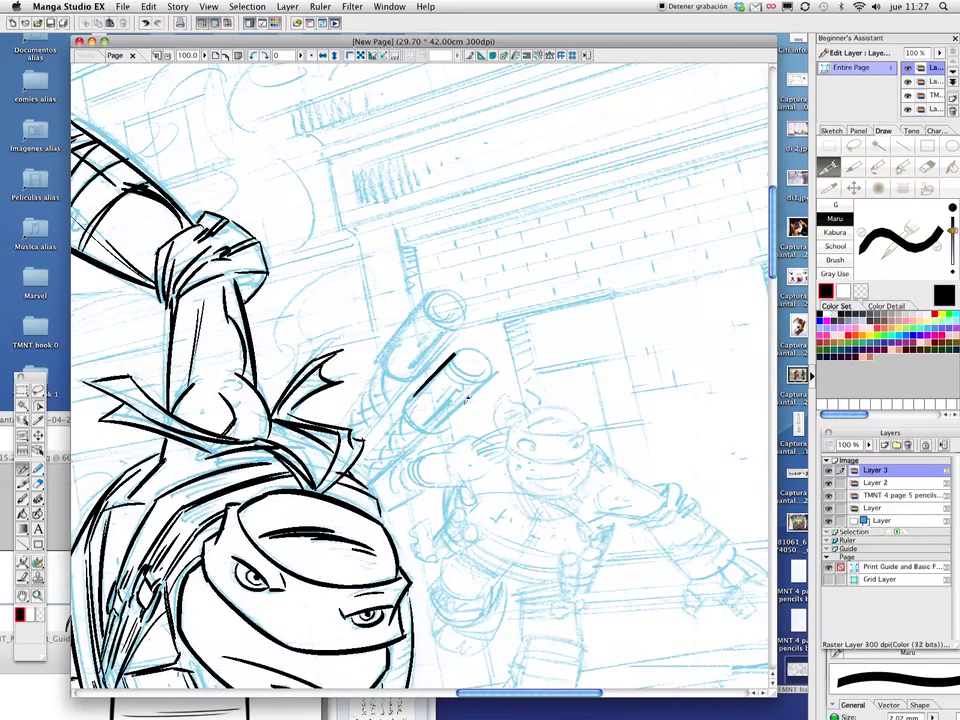
drag(491, 374, 468, 398)
drag(460, 352, 487, 380)
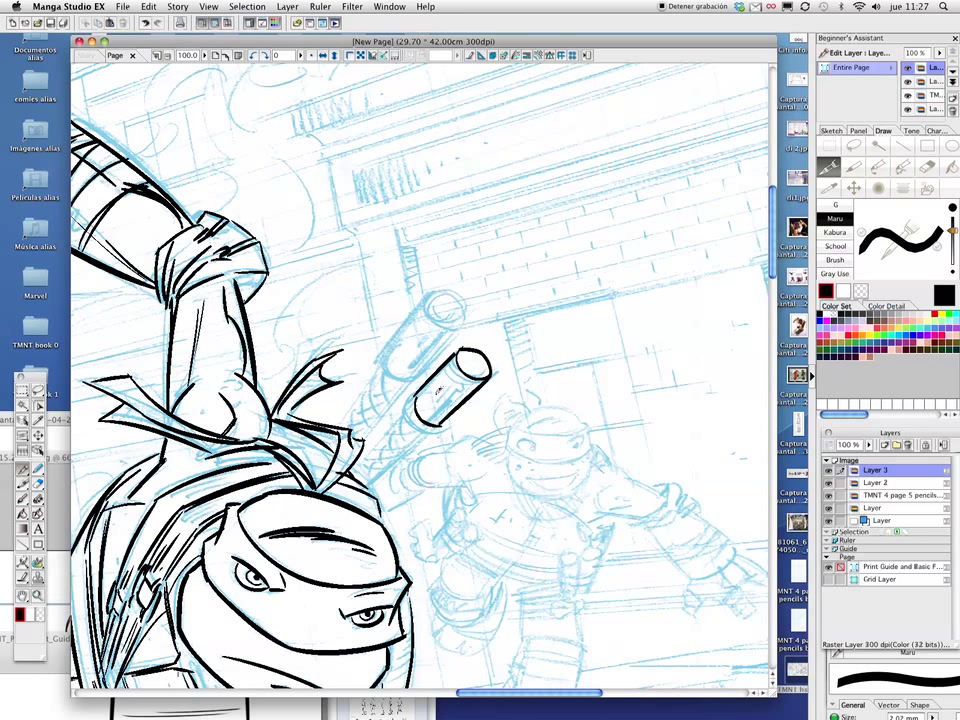
Ink the long edges of the nearer sword's grip down to the bandana, undoing the first strokes and redrawing them.
drag(360, 468, 418, 420)
drag(378, 486, 446, 415)
key(super+z)
key(super+z)
drag(358, 470, 430, 422)
Ink the second sword handle with its grip edges, the crisscross wraps on both grips and the end cap details.
drag(379, 361, 433, 290)
mouse_move(411, 346)
mouse_down()
mouse_move(467, 318)
mouse_move(444, 318)
mouse_move(452, 290)
mouse_up()
drag(390, 362, 352, 412)
mouse_move(409, 381)
mouse_down()
mouse_move(376, 420)
mouse_move(409, 438)
mouse_move(378, 457)
mouse_up()
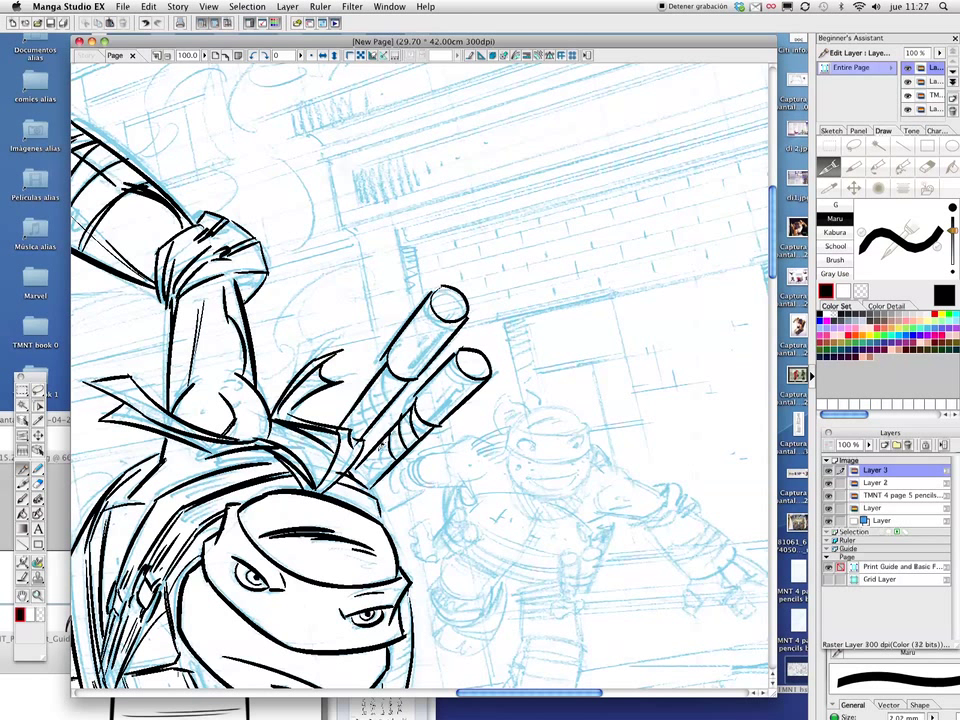
drag(398, 373, 378, 420)
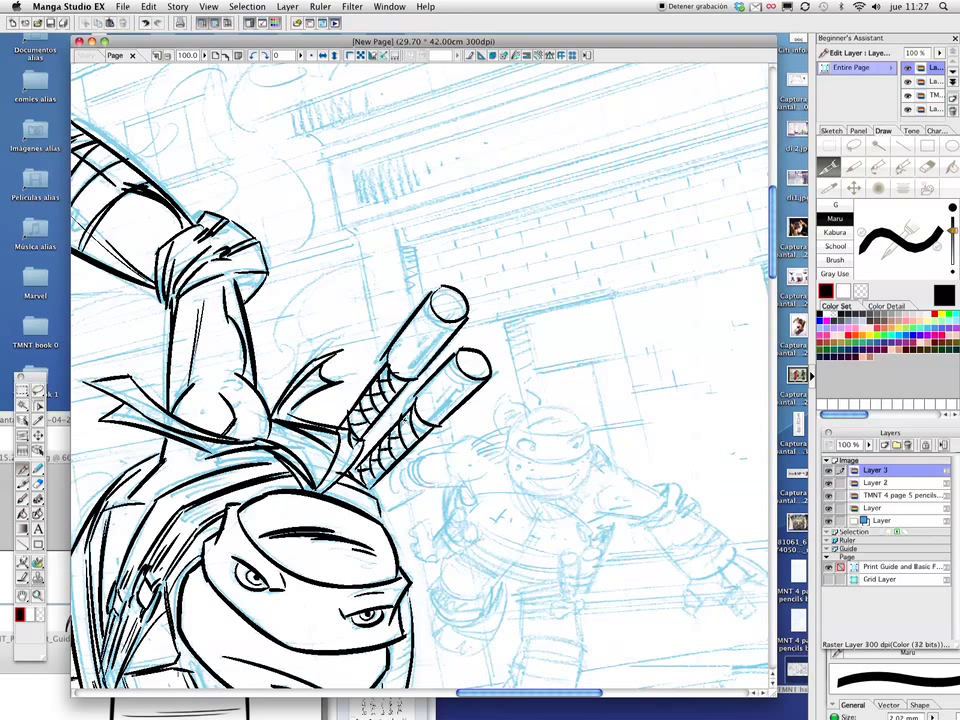
mouse_move(485, 357)
mouse_down()
mouse_move(429, 336)
mouse_move(440, 366)
mouse_up()
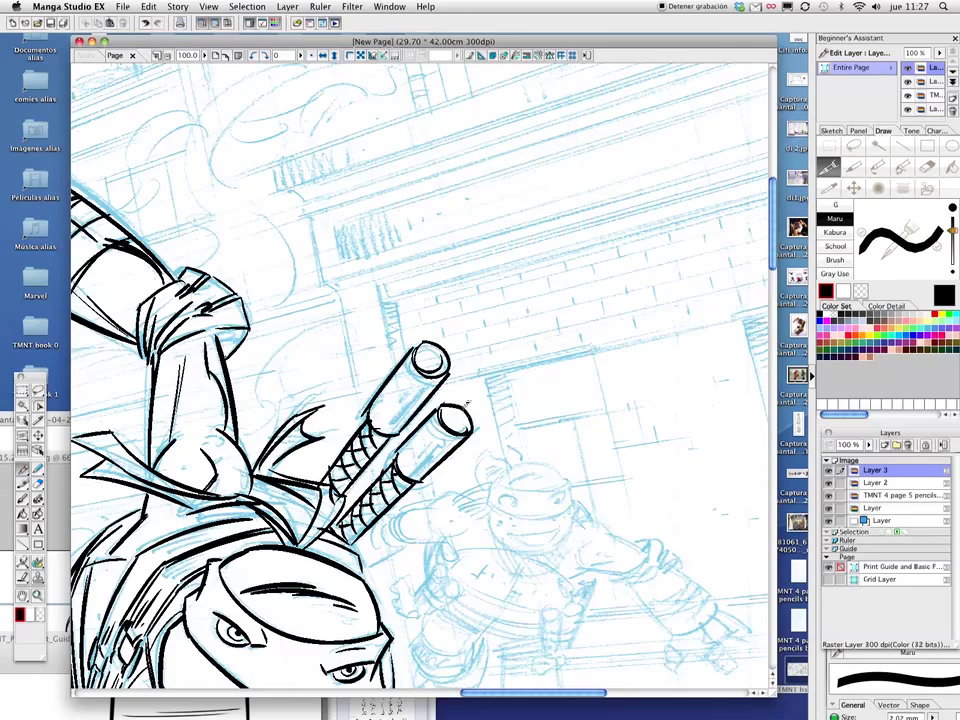
Ink the rear edge of the background turtle's straight shin, undoing the first attempt and redrawing the stroke.
scroll(327, 373, up, 5)
scroll(461, 498, right, 10)
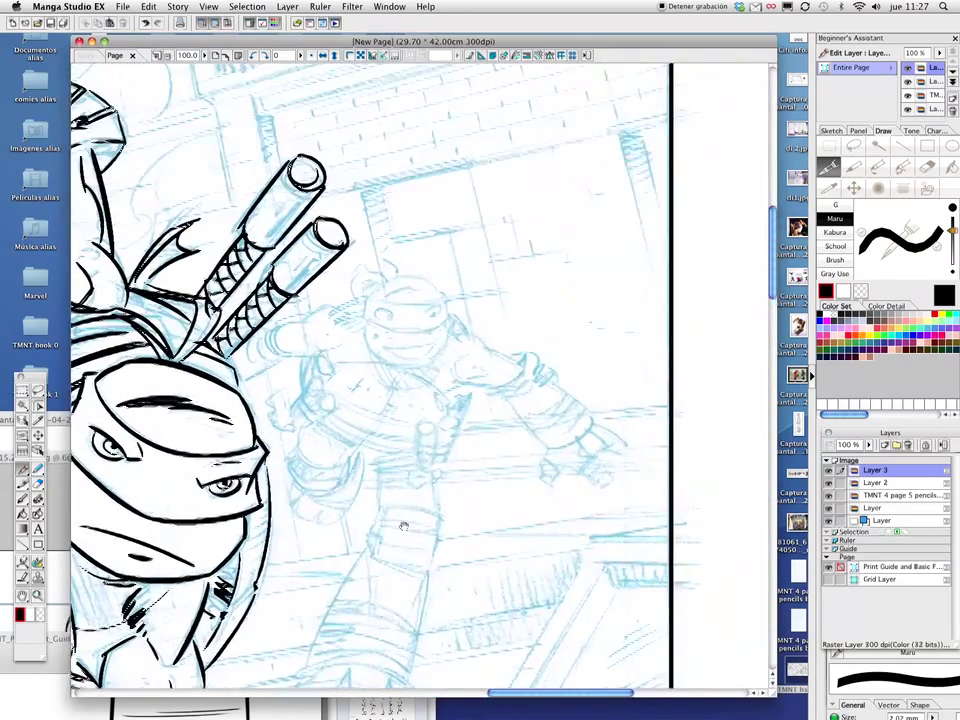
drag(403, 526, 418, 379)
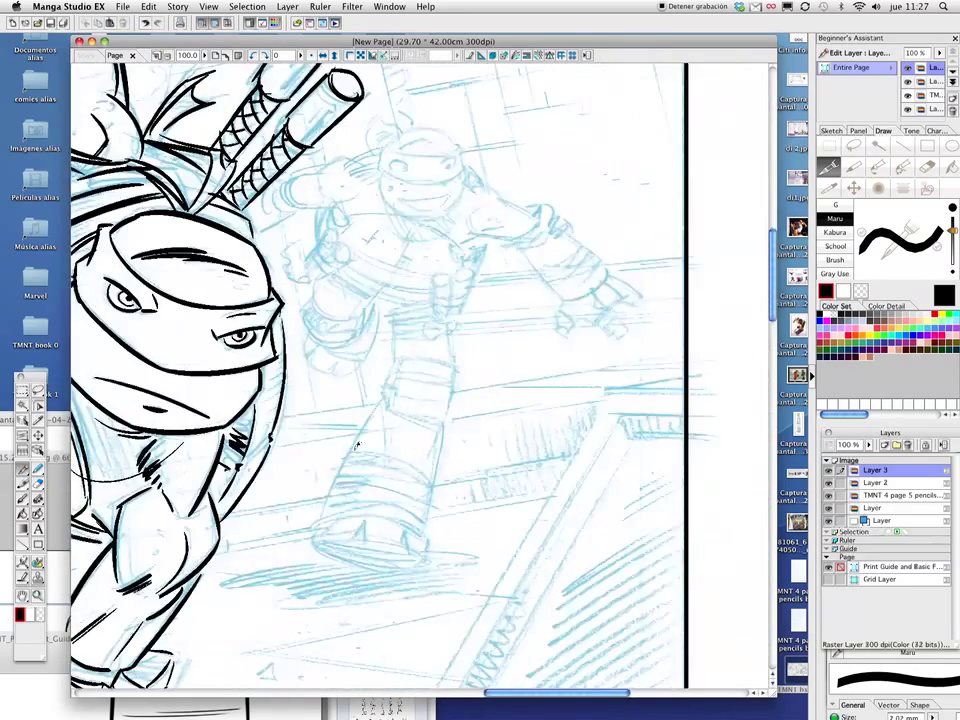
drag(325, 515, 388, 397)
key(super+z)
key(super+z)
drag(325, 512, 383, 403)
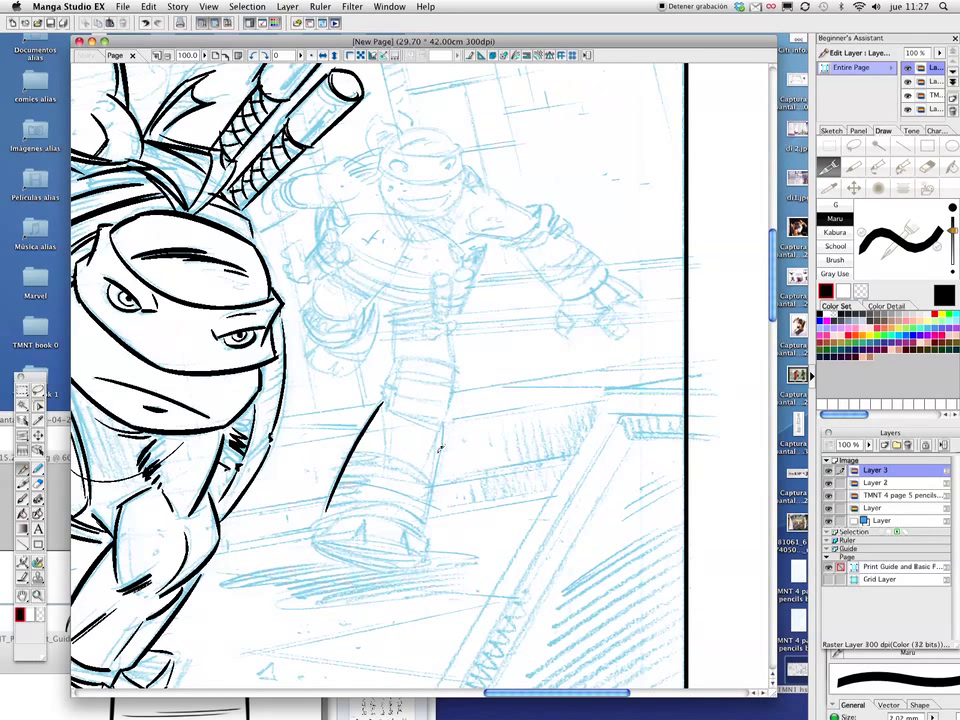
Ink the background turtle's front shin edge, curved wrap bands, and foot with toe notches and sole.
mouse_move(435, 455)
mouse_down()
mouse_move(540, 380)
mouse_move(522, 450)
mouse_move(511, 440)
mouse_up()
mouse_move(445, 426)
mouse_down()
mouse_move(520, 420)
mouse_move(522, 405)
mouse_up()
mouse_move(448, 398)
mouse_down()
mouse_move(525, 393)
mouse_move(530, 383)
mouse_up()
drag(462, 377, 504, 373)
mouse_move(420, 466)
mouse_down()
mouse_move(463, 448)
mouse_move(503, 470)
mouse_up()
drag(441, 486, 499, 489)
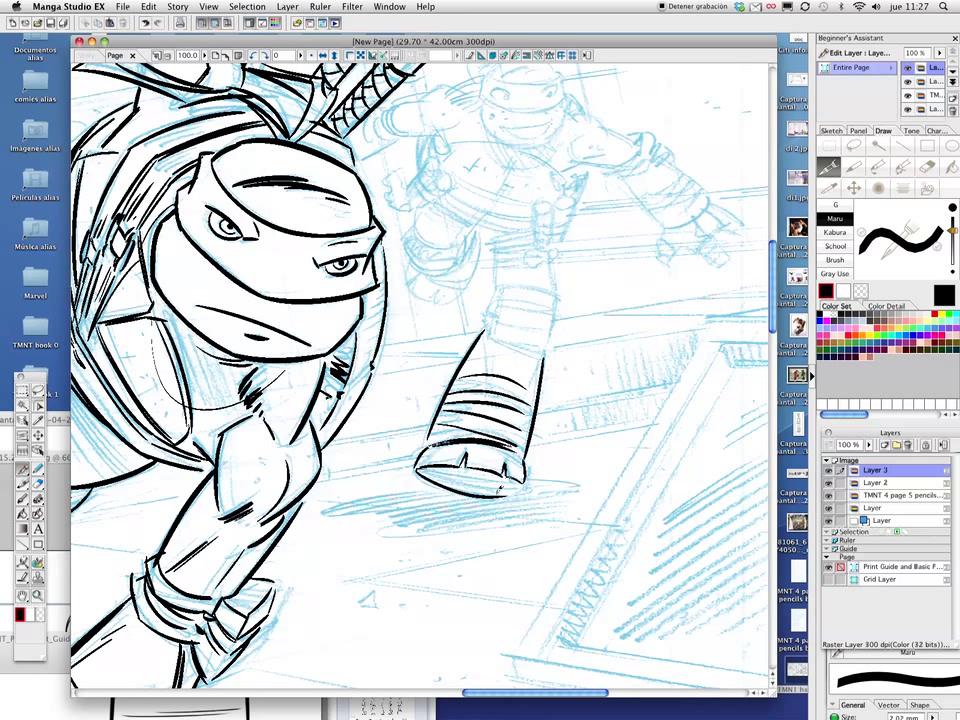
drag(437, 468, 520, 478)
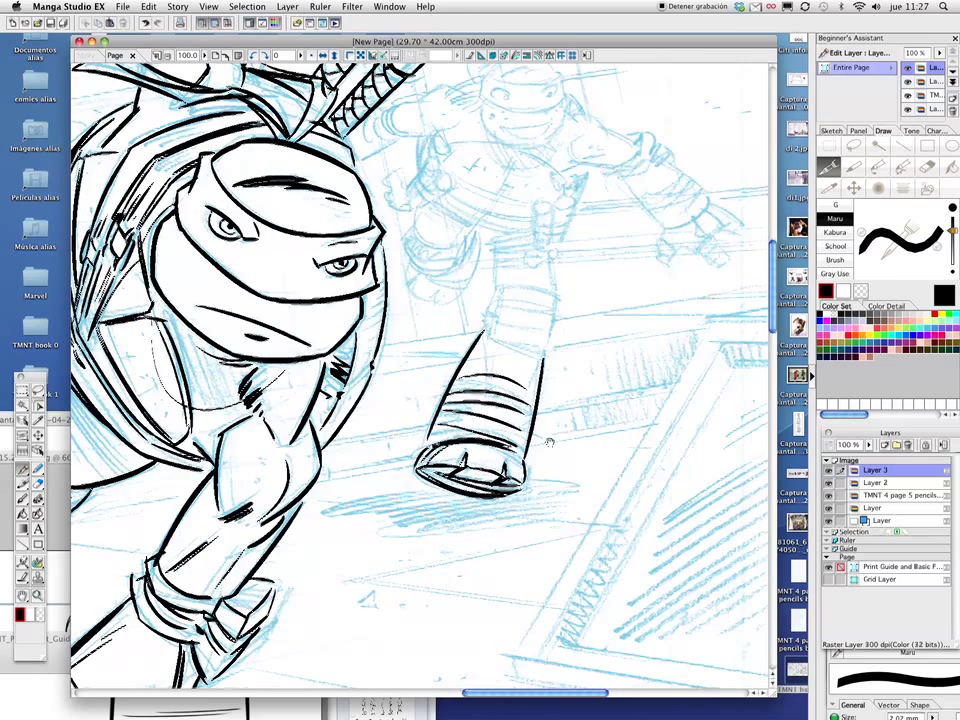
Ink the banded knee pad and the start of the thigh on the background turtle's straight leg.
scroll(474, 429, up, 3)
mouse_move(480, 413)
mouse_down()
mouse_move(450, 425)
mouse_move(500, 428)
mouse_move(455, 440)
mouse_move(463, 456)
mouse_move(502, 443)
mouse_up()
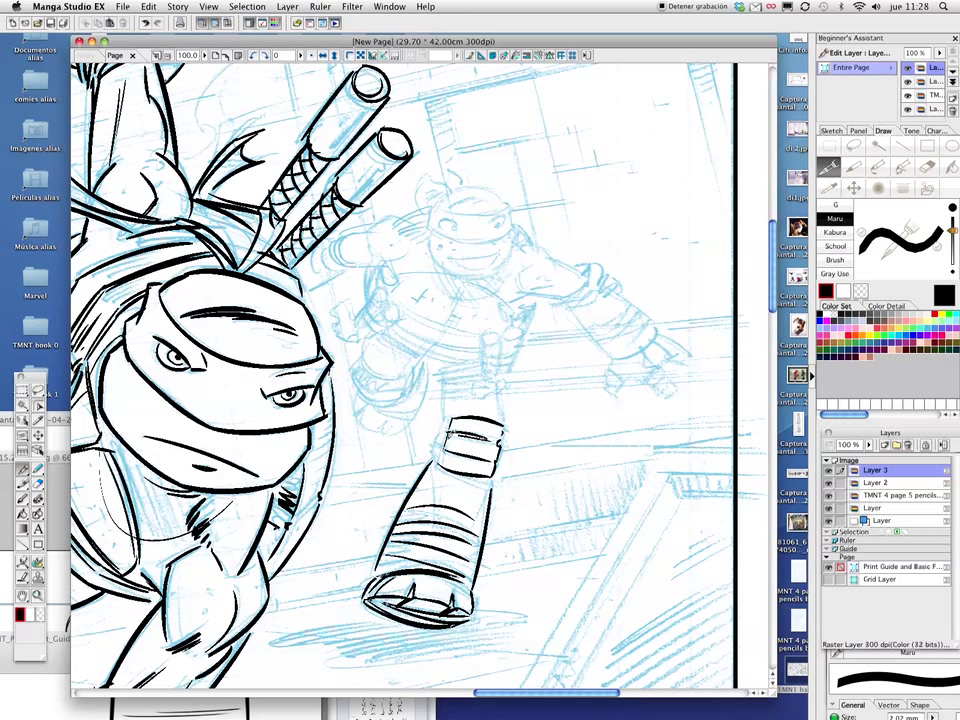
drag(444, 434, 437, 456)
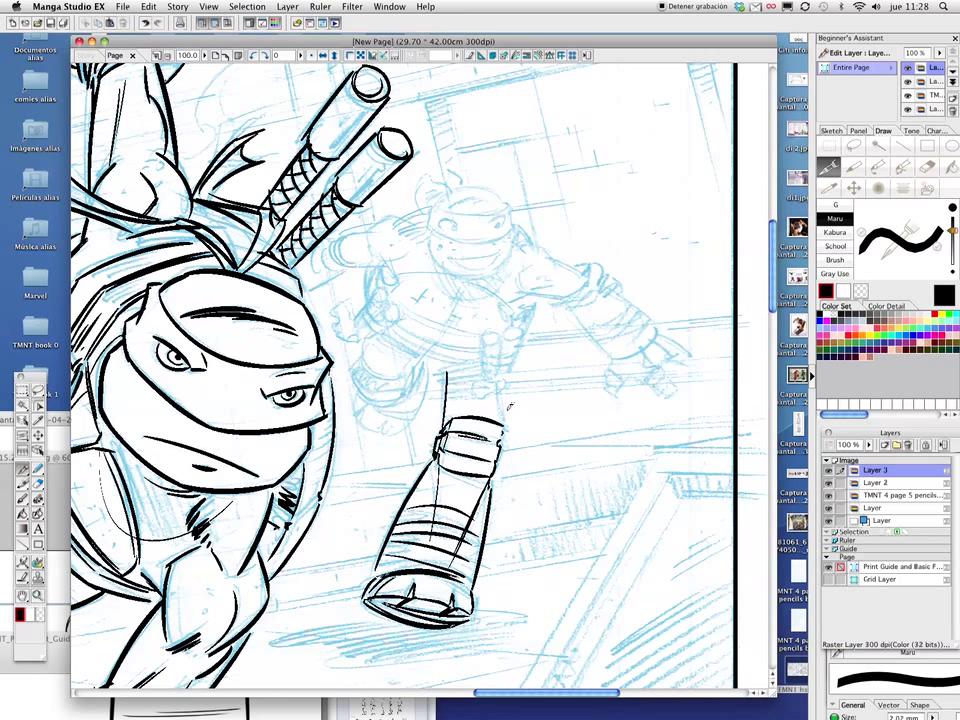
Ink the background turtle's curved belt lines below the plastron and the diagonal line across the belly.
scroll(484, 436, up, 3)
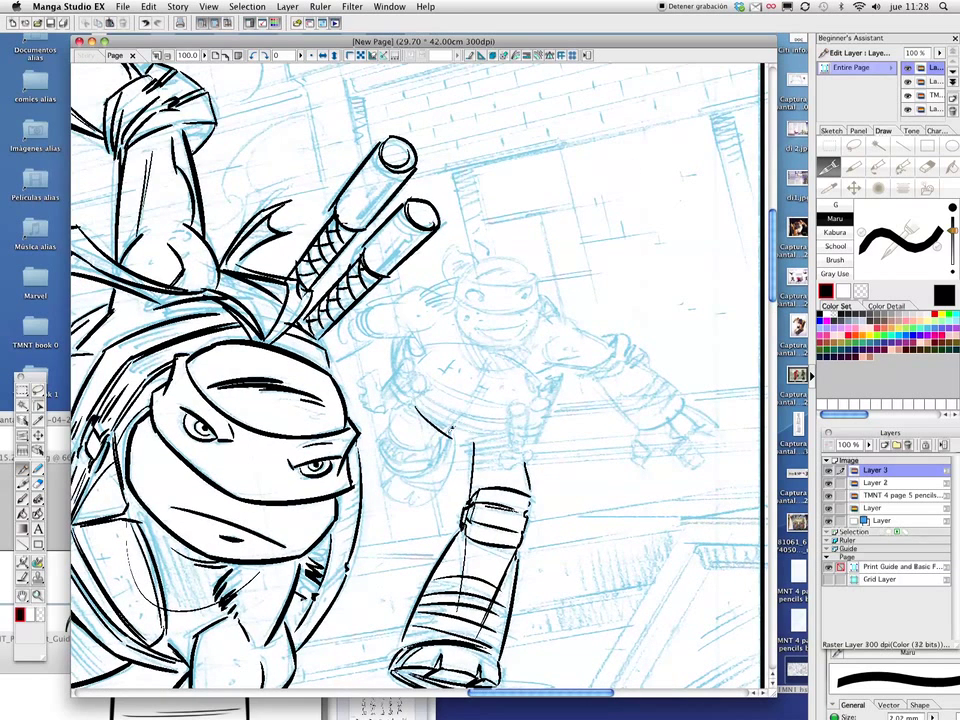
mouse_move(490, 362)
mouse_down()
mouse_move(460, 422)
mouse_move(503, 432)
mouse_up()
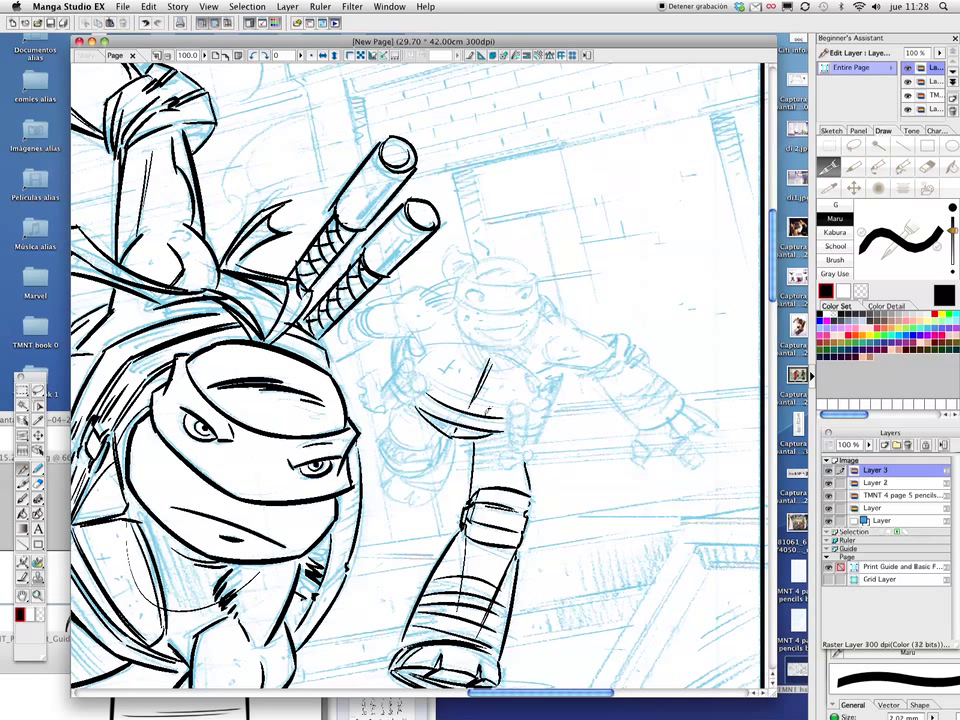
drag(420, 404, 500, 432)
Ink the background turtle's bent leg with its knee pad and wrapped foot, reducing the pen size to 1.41 mm.
drag(385, 424, 392, 462)
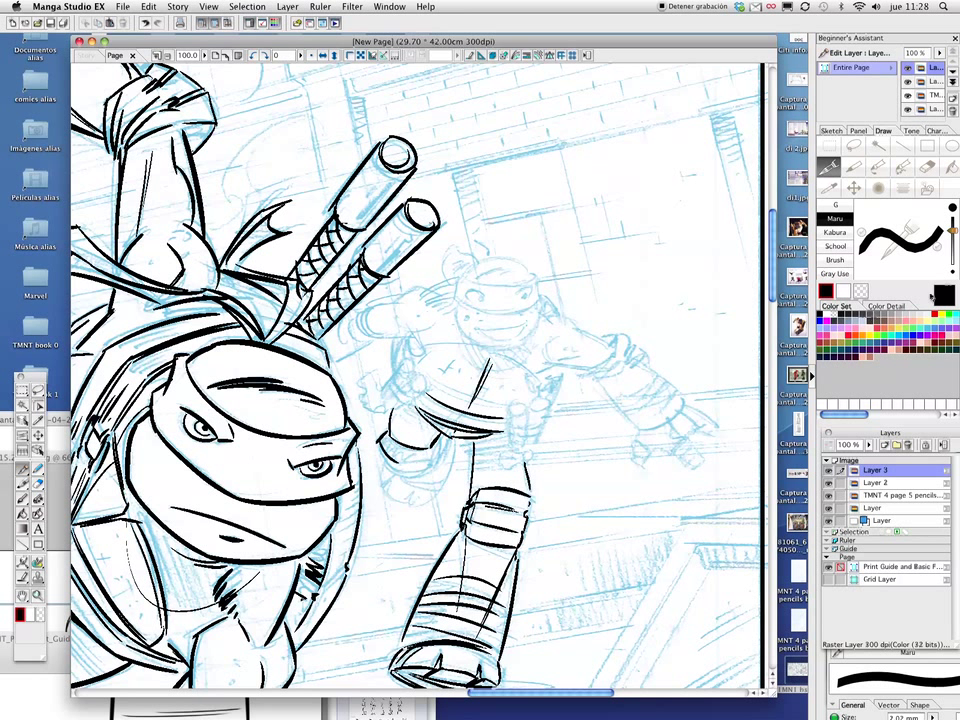
drag(952, 230, 952, 235)
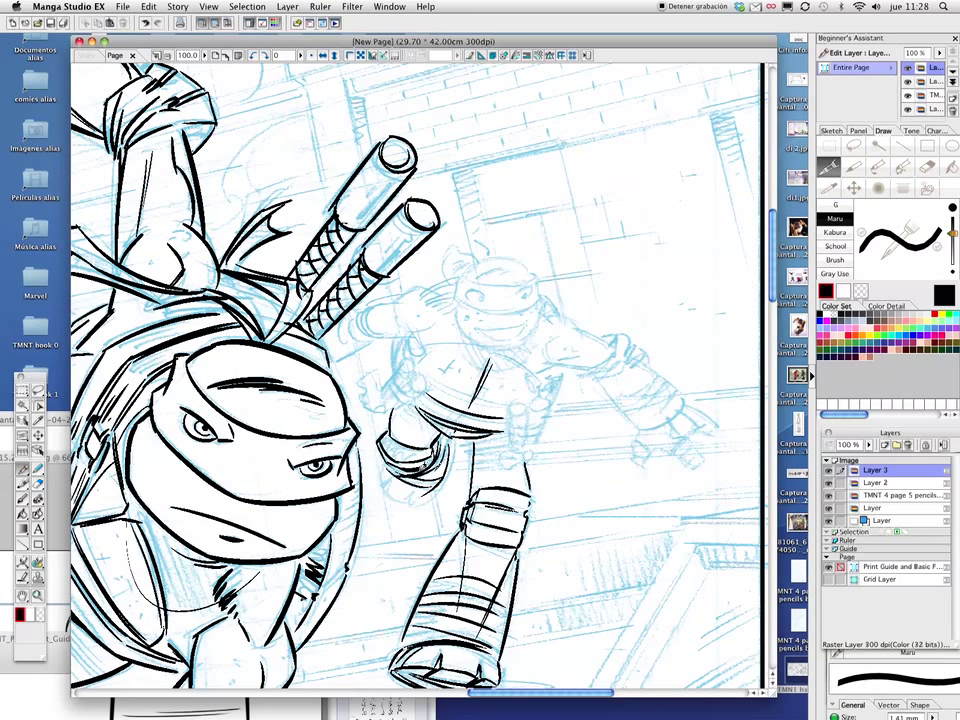
drag(382, 458, 390, 484)
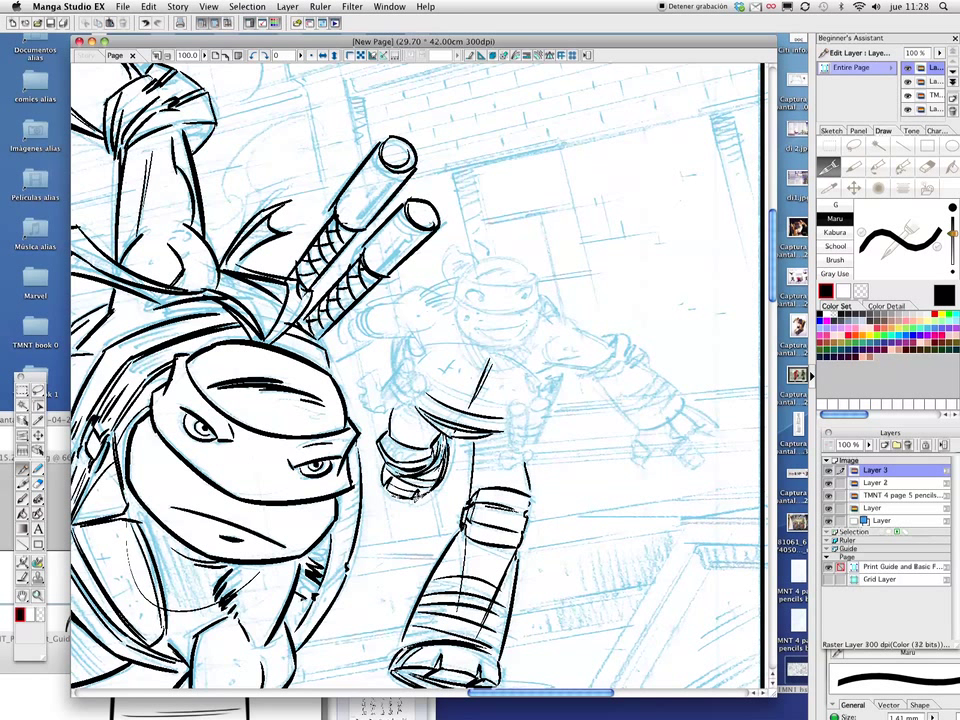
Extend the background turtle's belt and ink the paired weapon handles tucked into it at both hips.
scroll(320, 365, right, 3)
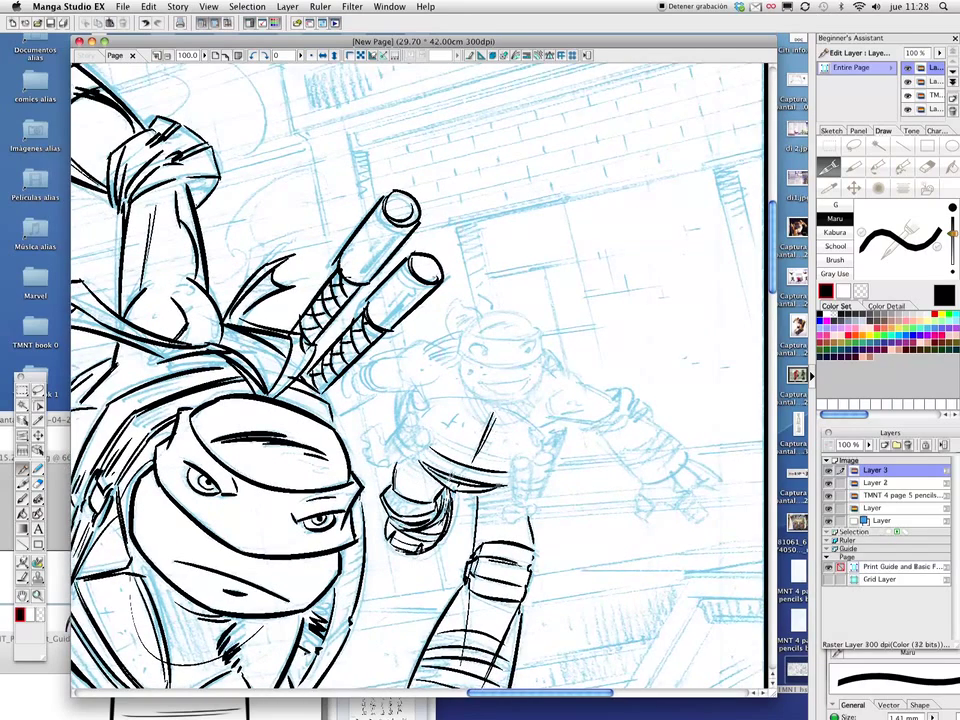
scroll(528, 442, right, 2)
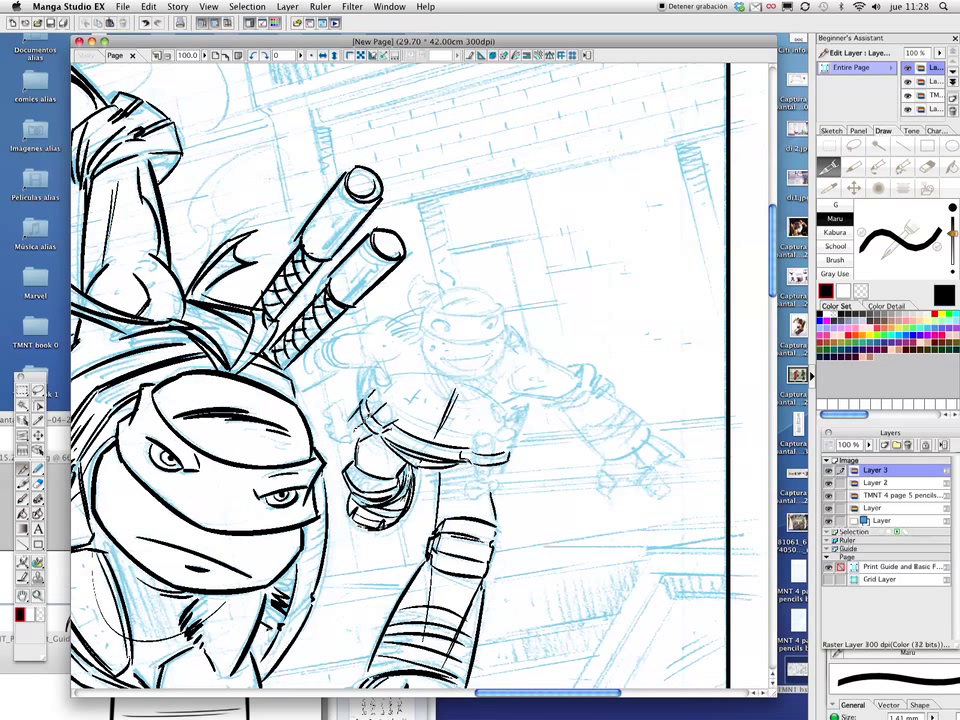
mouse_move(390, 395)
mouse_down()
mouse_move(383, 400)
mouse_move(375, 382)
mouse_move(362, 429)
mouse_up()
mouse_move(476, 430)
mouse_down()
mouse_move(514, 433)
mouse_move(484, 473)
mouse_up()
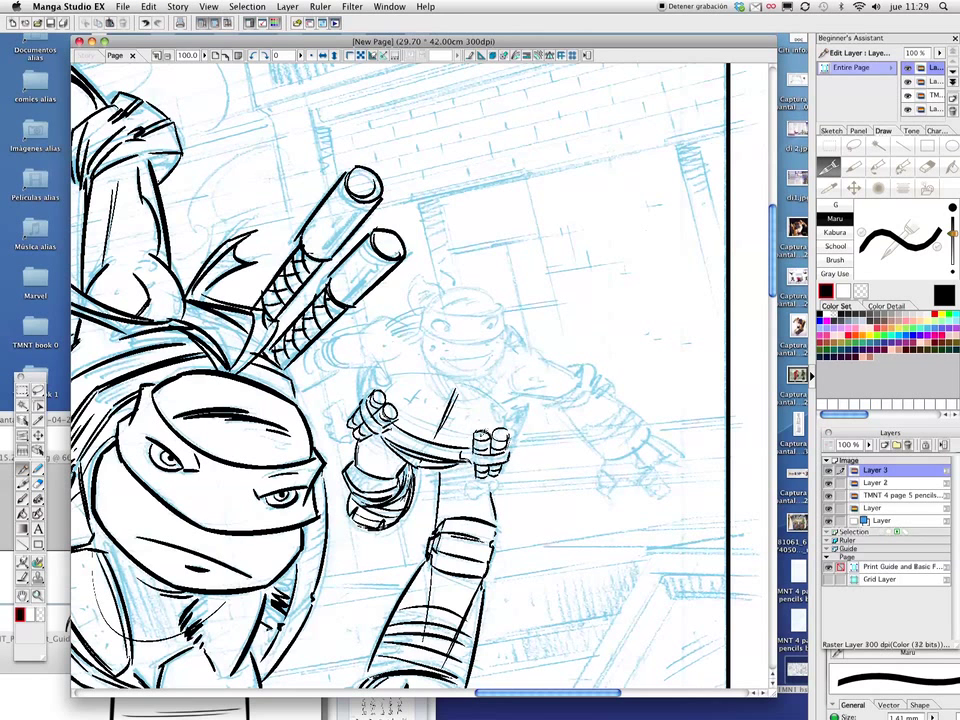
Ink the ragged tufts beside both handle pairs and the upper outline of the background turtle's plastron.
drag(272, 320, 337, 310)
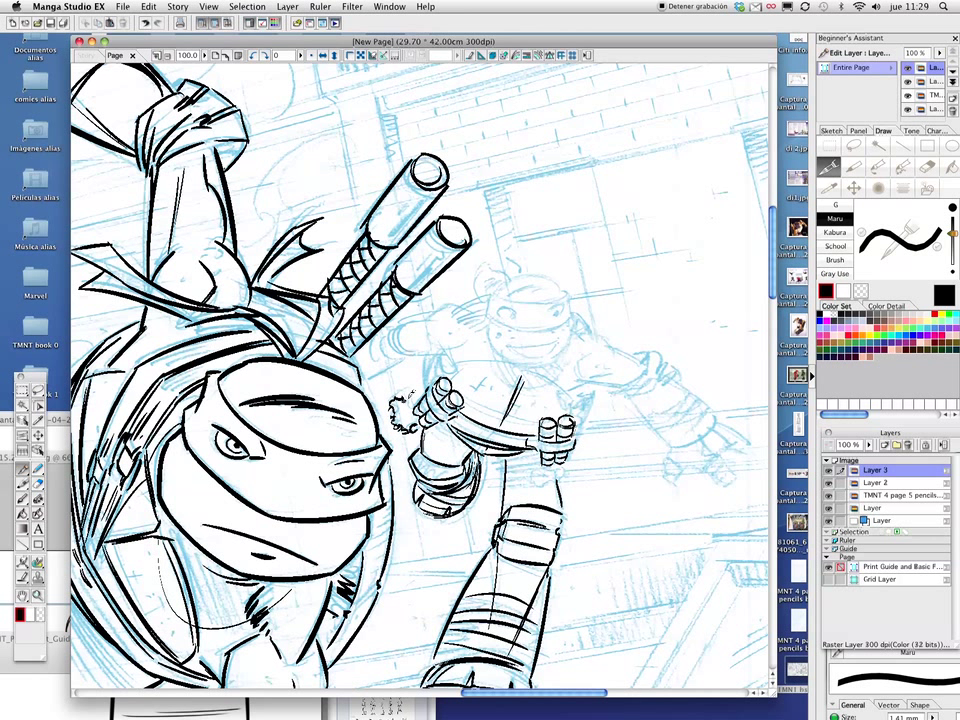
drag(543, 473, 552, 490)
drag(345, 327, 360, 340)
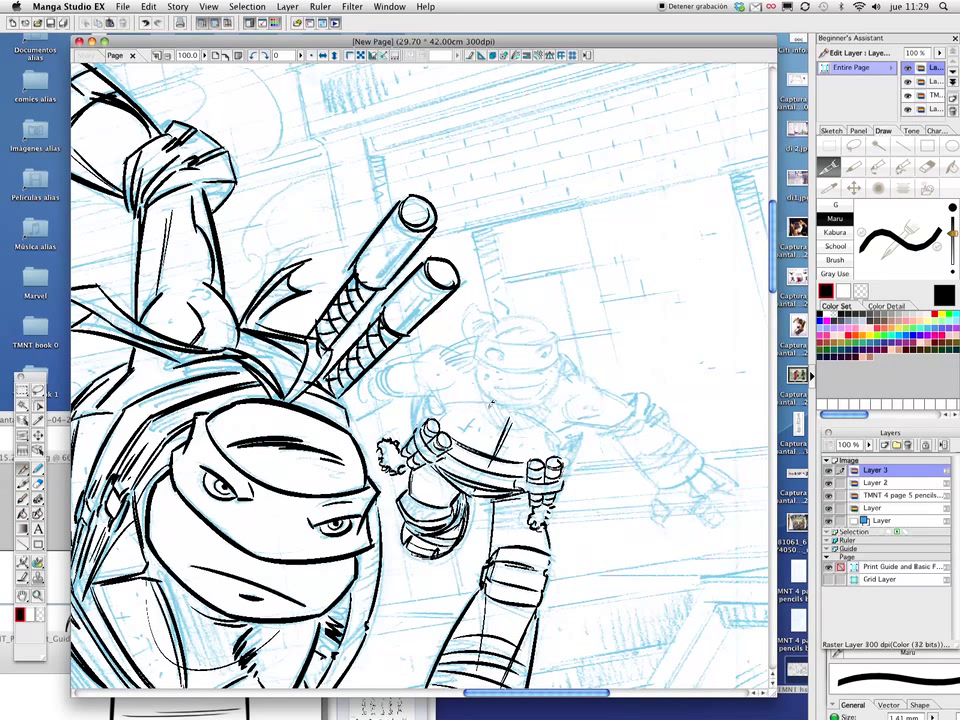
drag(520, 416, 558, 438)
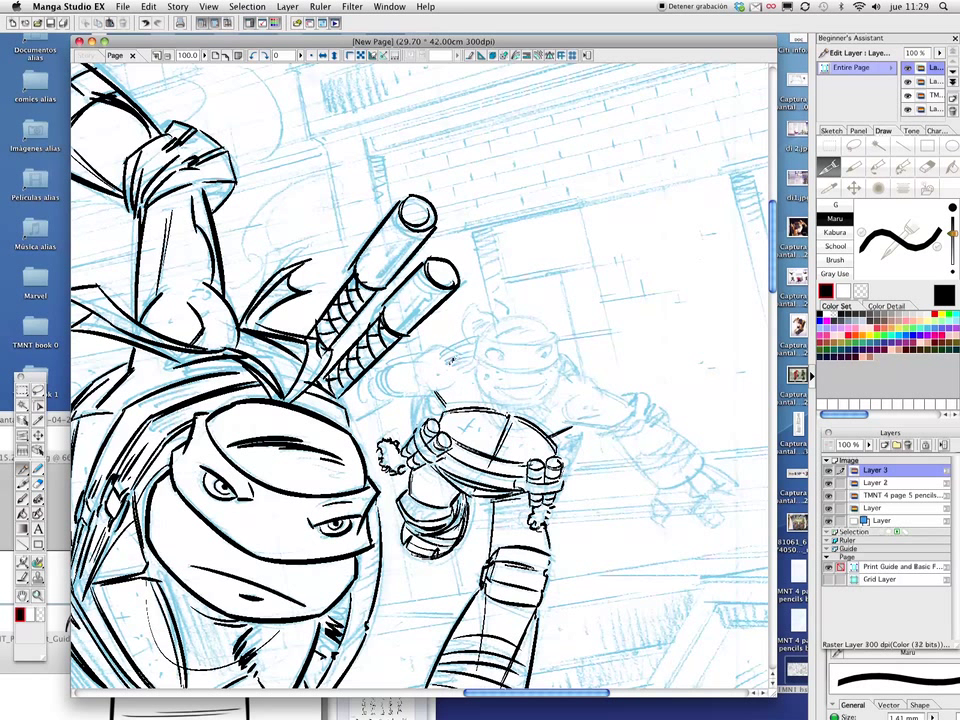
Ink the background turtle's shoulders, the banded arm beside the sword grips and the outstretched upper arm.
scroll(420, 285, up, 3)
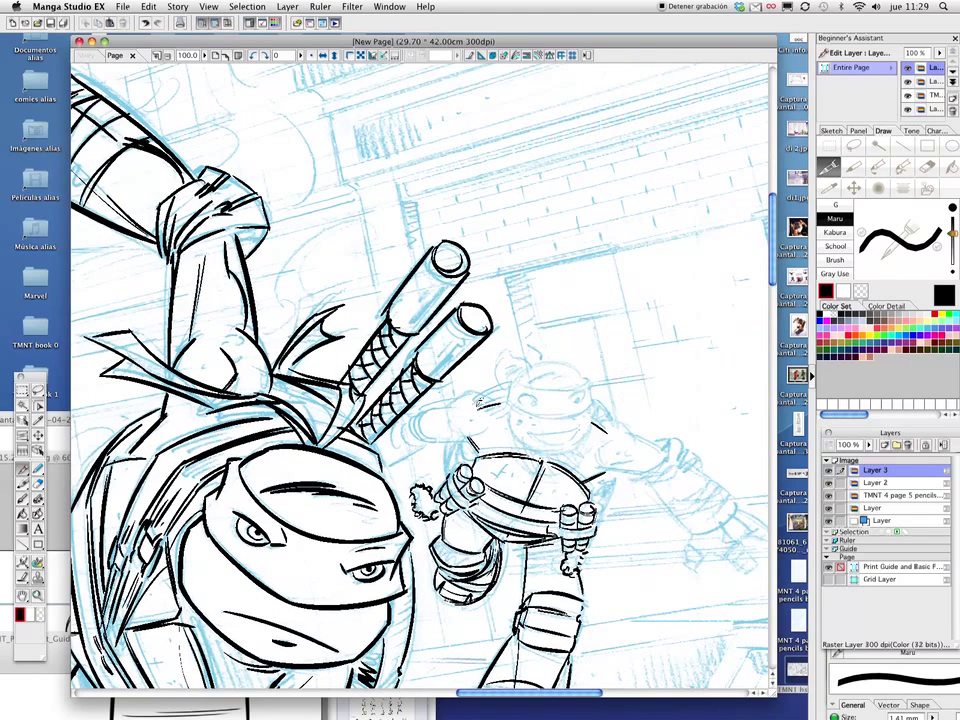
drag(340, 318, 377, 316)
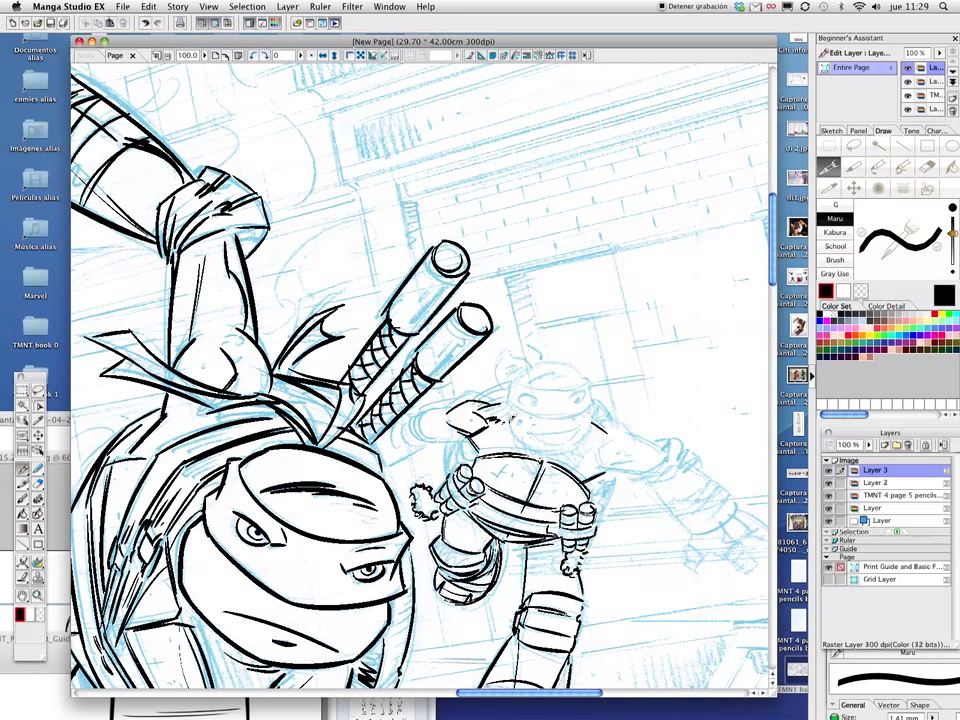
mouse_move(444, 330)
mouse_down()
mouse_move(470, 320)
mouse_move(458, 348)
mouse_move(478, 344)
mouse_move(475, 352)
mouse_move(500, 337)
mouse_up()
mouse_move(338, 305)
mouse_down()
mouse_move(320, 309)
mouse_move(290, 348)
mouse_move(310, 304)
mouse_move(354, 300)
mouse_move(302, 332)
mouse_up()
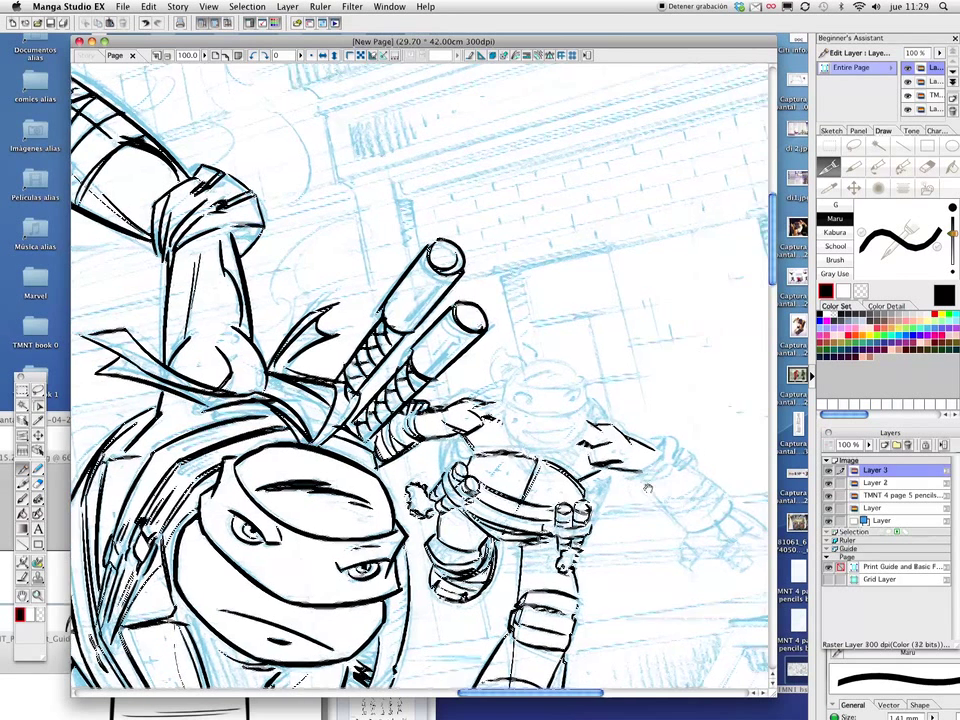
Complete the outline of the background turtle's outstretched upper arm down to the elbow.
scroll(637, 440, down, 3)
scroll(637, 440, right, 3)
drag(490, 405, 520, 395)
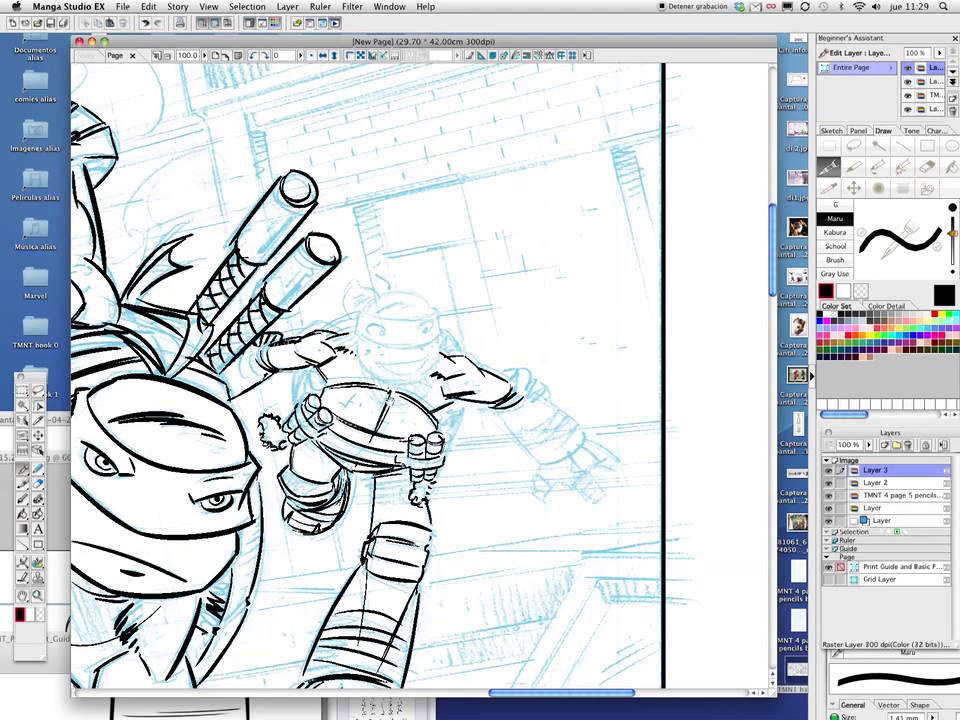
scroll(245, 305, left, 4)
scroll(245, 305, up, 2)
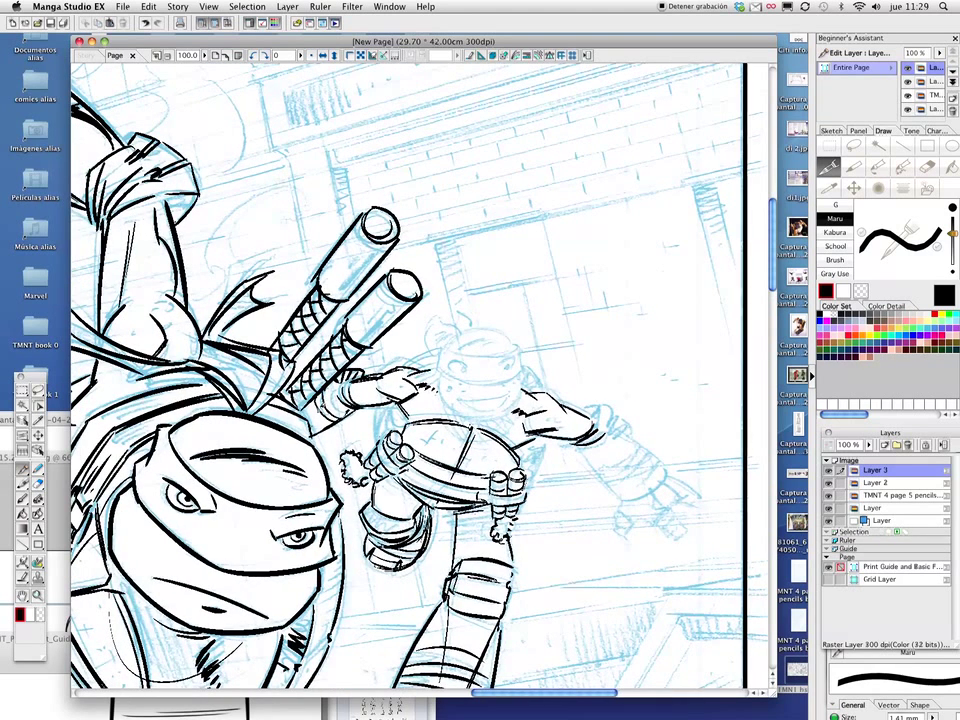
Ink the outstretched forearm of the background turtle with its curved wrapping bands.
scroll(243, 310, right, 5)
scroll(243, 310, down, 5)
drag(358, 300, 388, 338)
key(super+z)
drag(356, 298, 387, 342)
drag(480, 393, 552, 428)
drag(496, 410, 545, 450)
drag(497, 417, 535, 440)
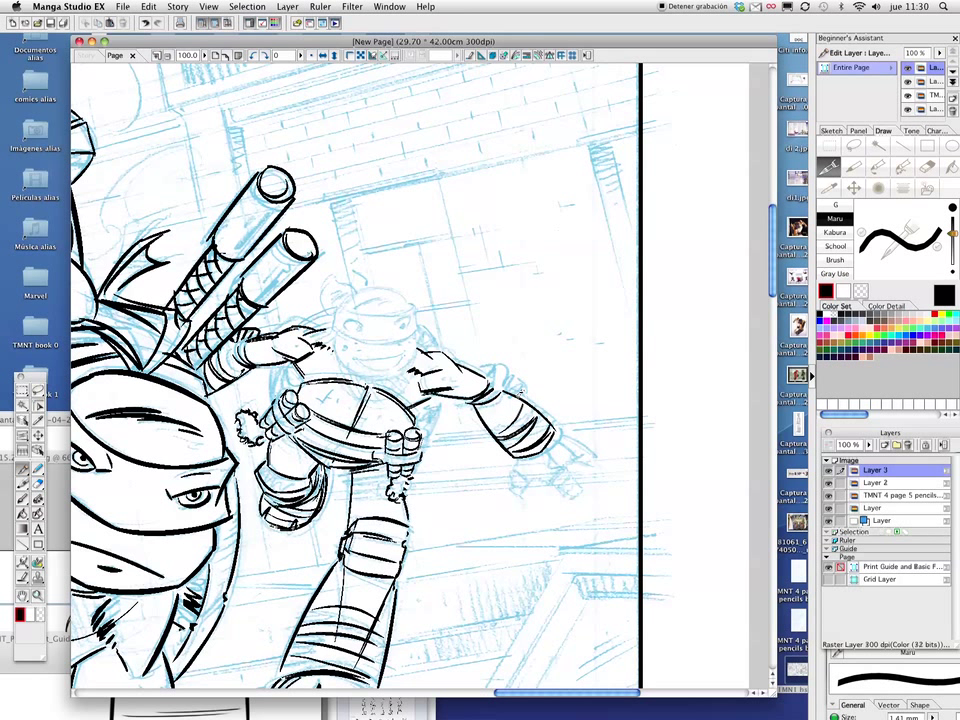
Ink the background turtle's open hand with its finger wraps and shading, plus the elbow pad on the same arm.
mouse_move(514, 463)
mouse_down()
mouse_move(550, 477)
mouse_move(540, 475)
mouse_move(586, 480)
mouse_up()
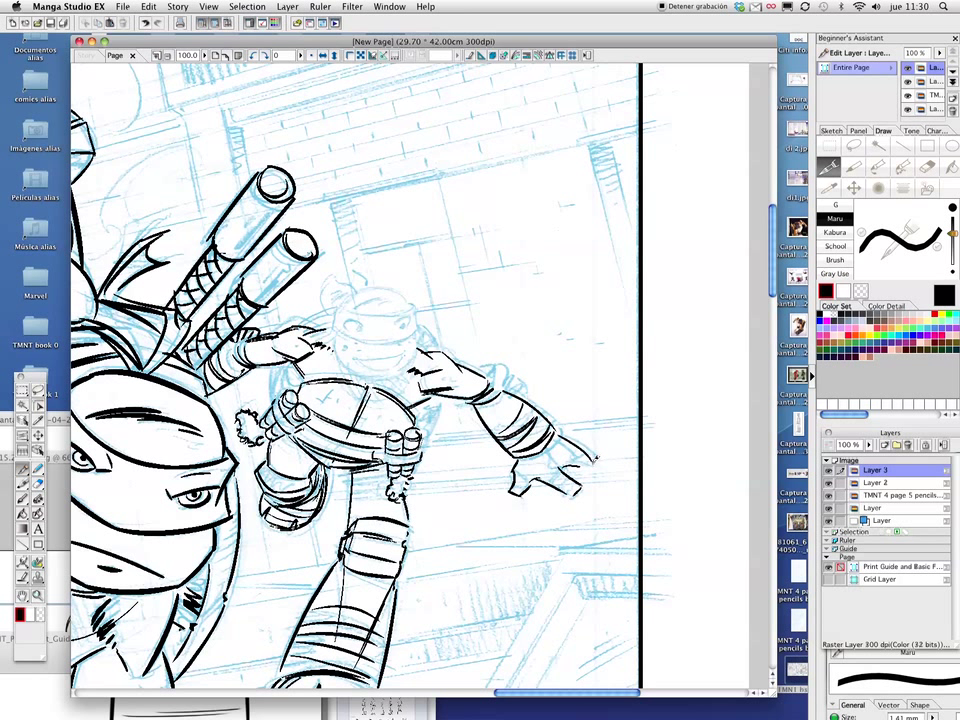
drag(563, 448, 590, 468)
mouse_move(516, 472)
mouse_down()
mouse_move(534, 484)
mouse_move(576, 470)
mouse_up()
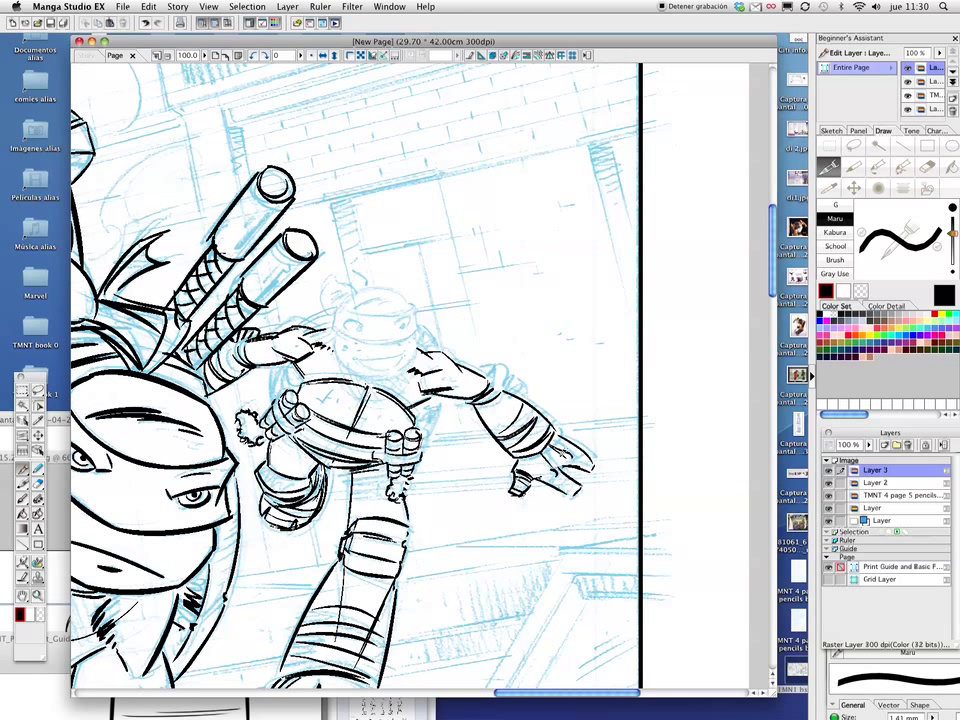
drag(566, 458, 584, 472)
drag(498, 363, 522, 390)
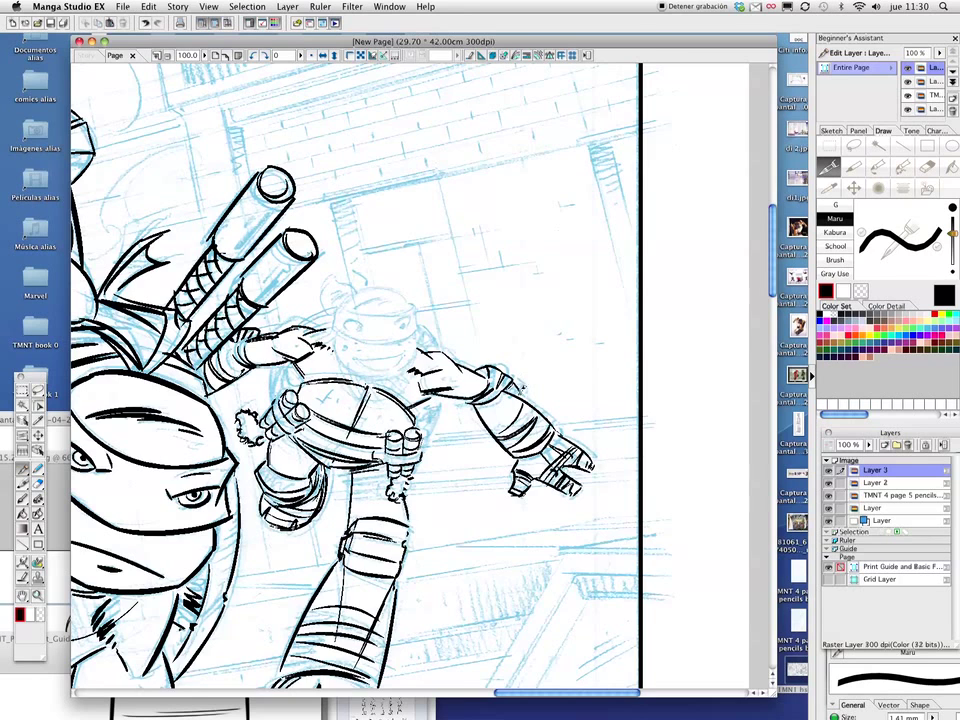
Ink the shell edges on both sides of the background turtle's plastron and the shell lines behind the shoulders.
drag(504, 323, 544, 356)
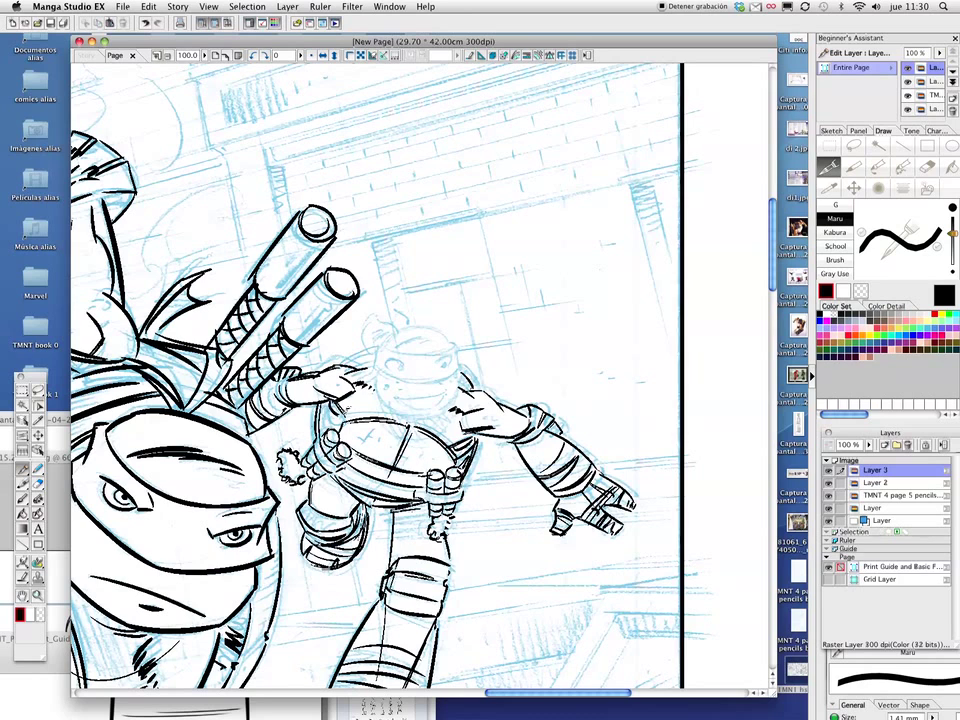
drag(250, 312, 261, 340)
drag(272, 288, 262, 312)
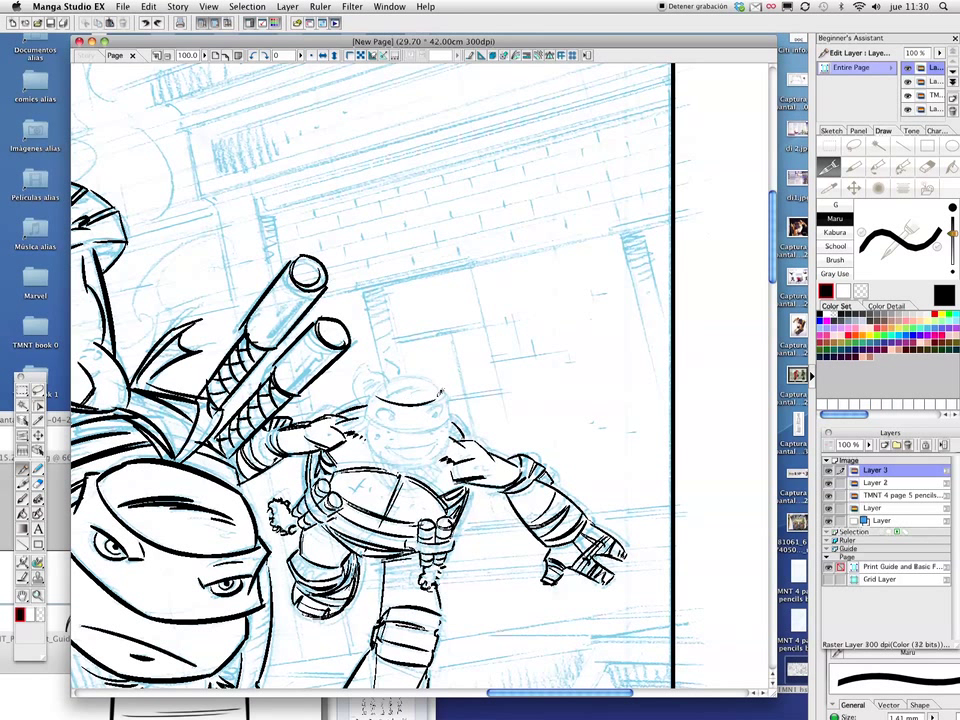
Ink the background turtle's head with the mask band, jaw, smile, freckles, crown and knotted bandana tails.
drag(370, 392, 437, 410)
drag(368, 411, 374, 460)
drag(440, 428, 449, 460)
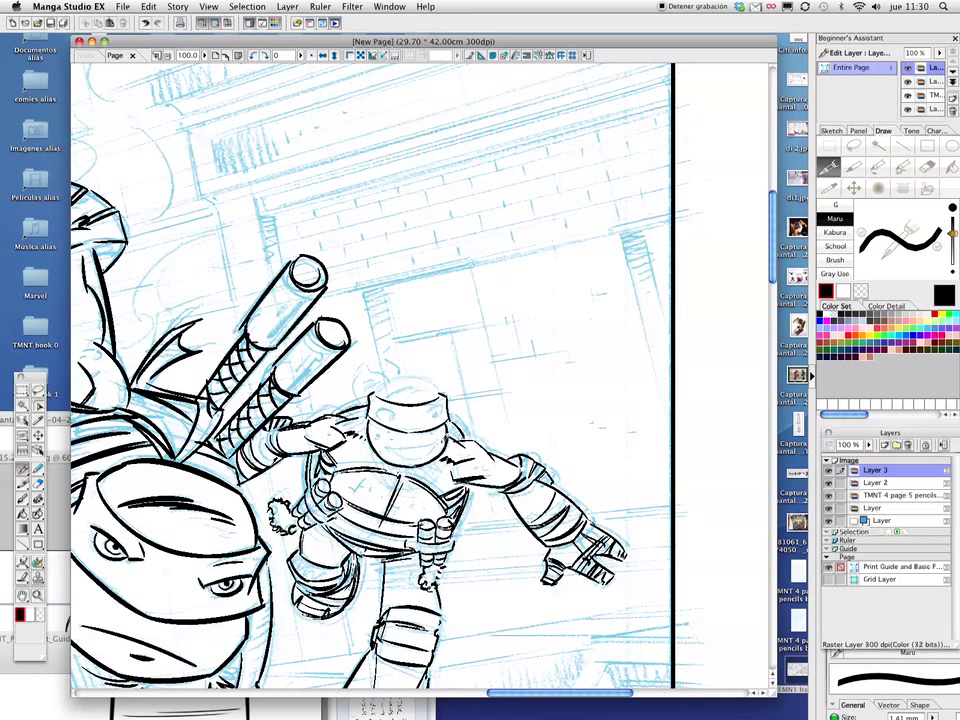
drag(374, 390, 440, 386)
drag(365, 380, 397, 370)
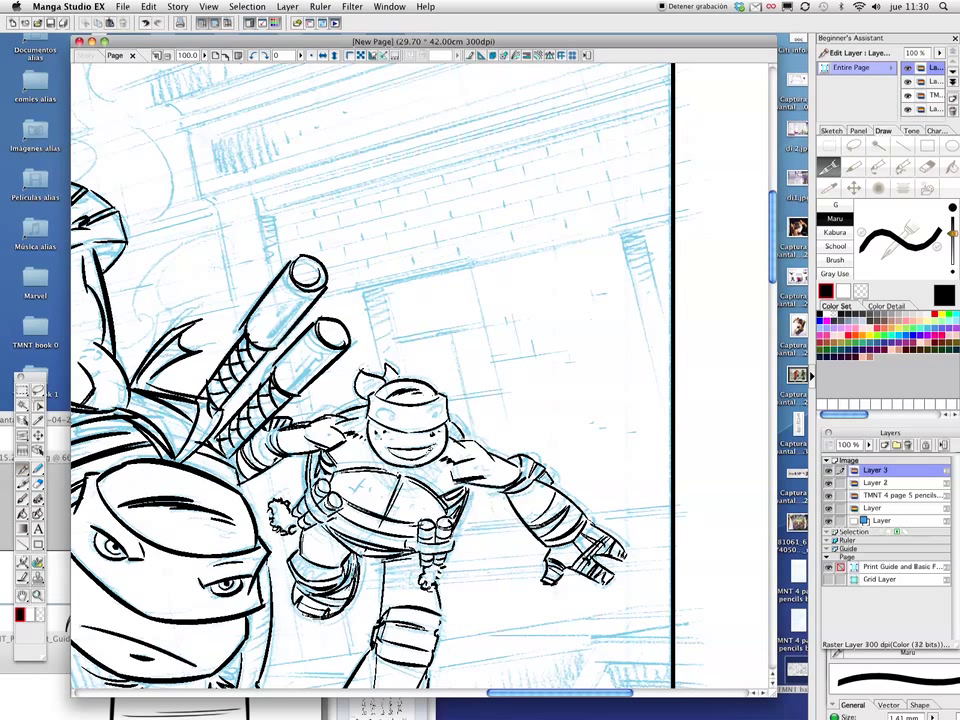
Ink the background turtle's eyes inside the mask and switch to the G pen.
key(super+plus)
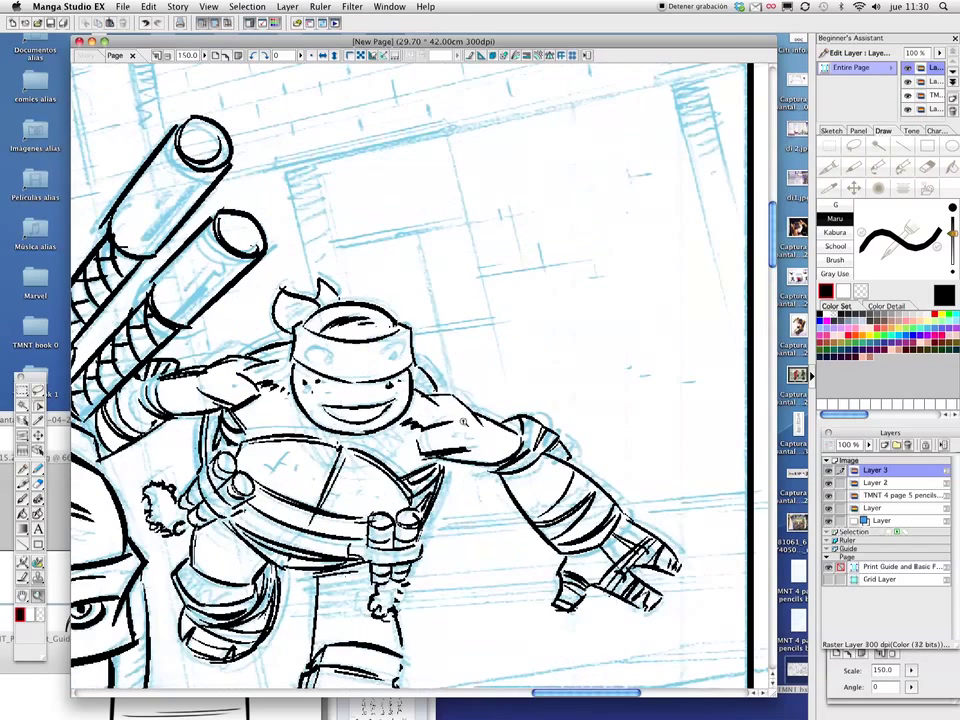
drag(421, 342, 407, 390)
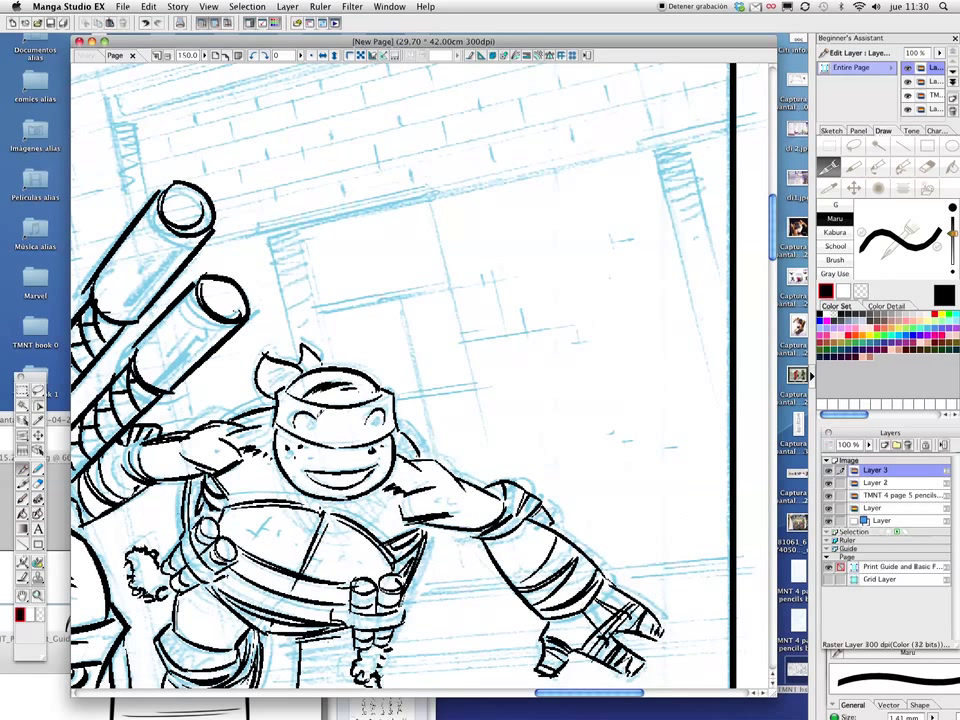
click(835, 204)
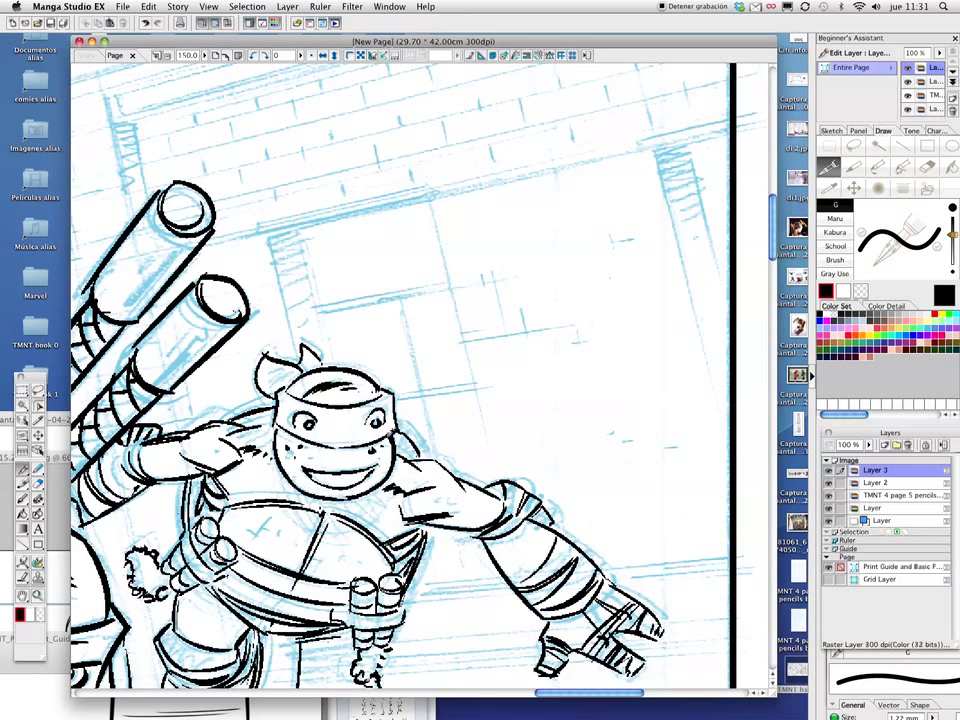
scroll(295, 305, right, 3)
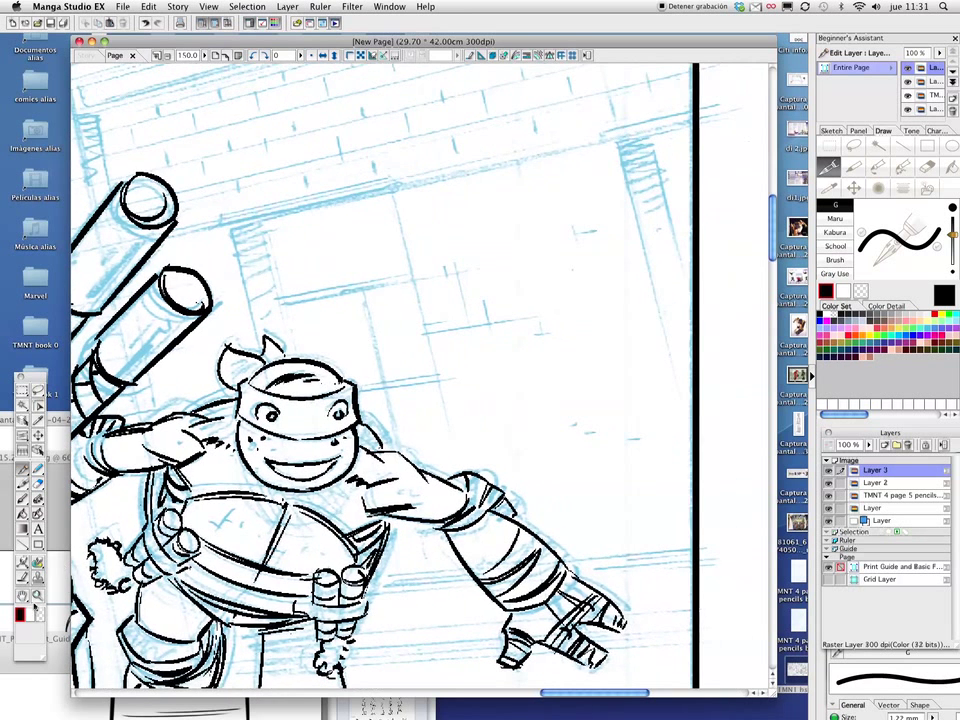
Reduce the G pen size to 0.85 mm with black as the drawing colour.
key(c)
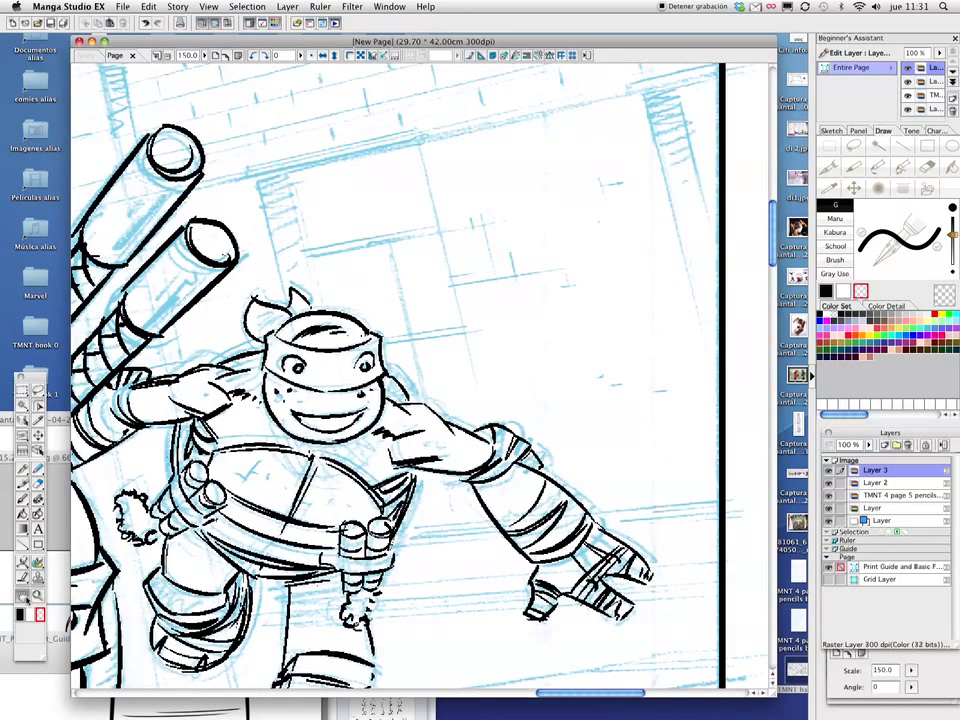
double_click(37, 597)
scroll(482, 335, up, 5)
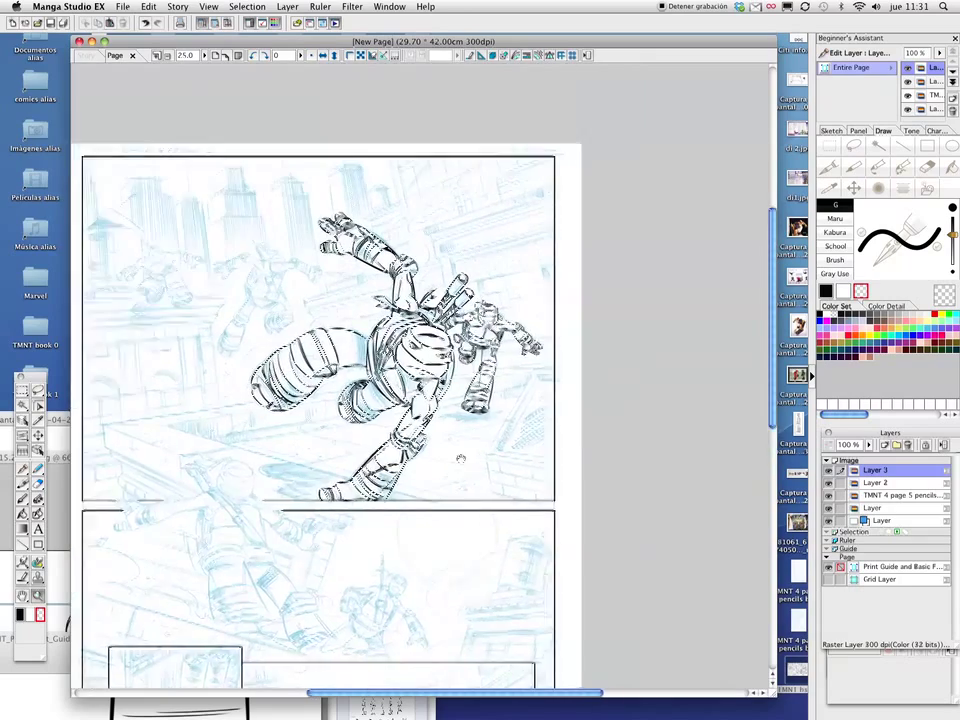
scroll(540, 330, up, 3)
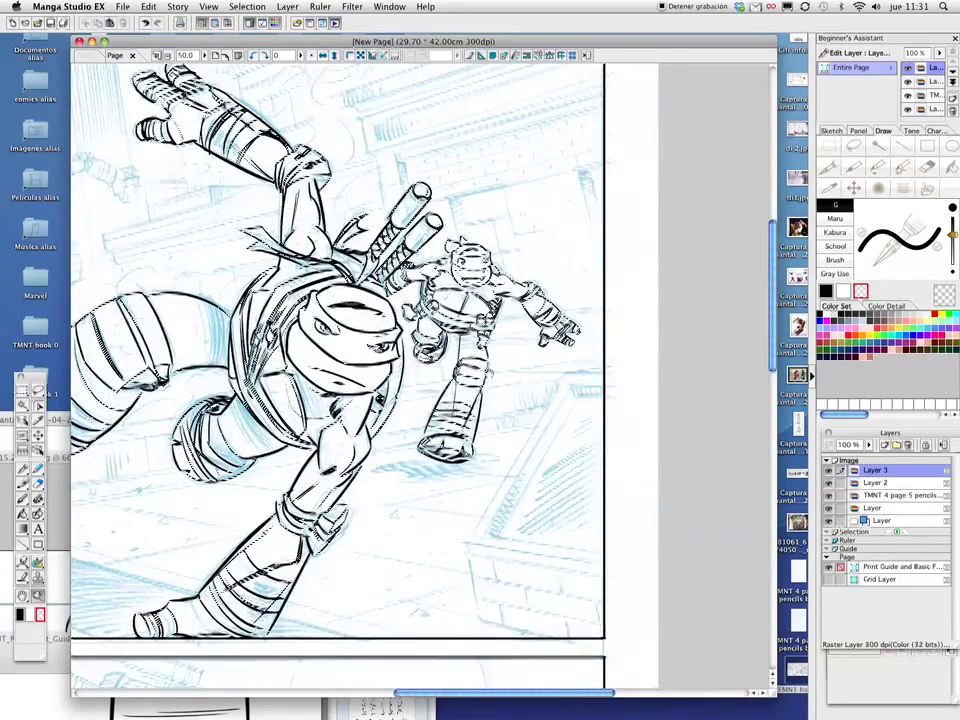
scroll(480, 440, up, 4)
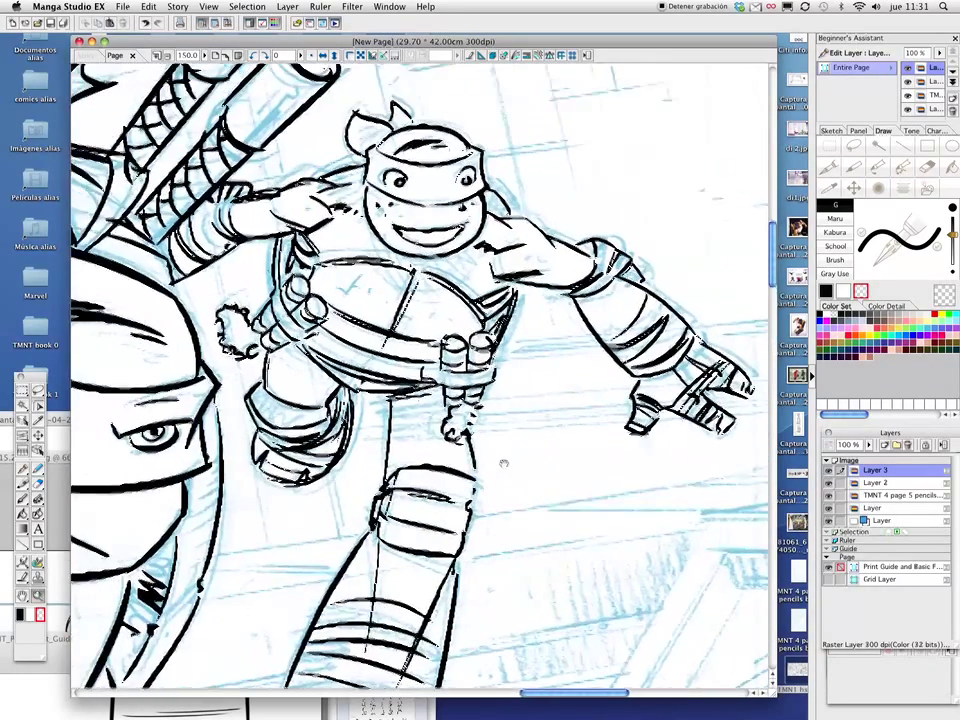
scroll(572, 349, up, 3)
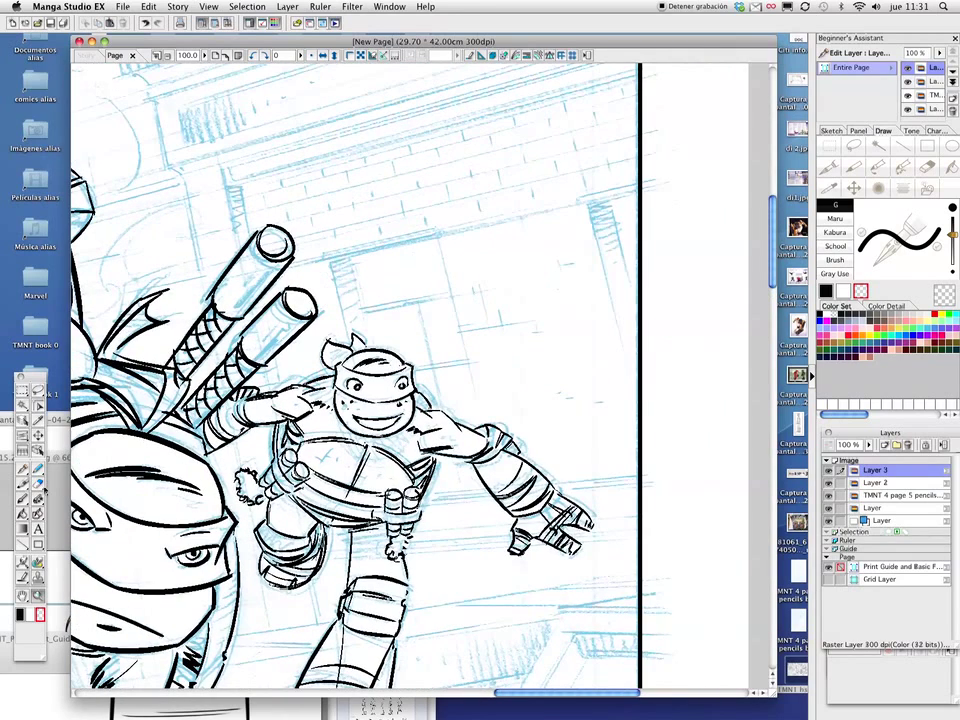
drag(952, 236, 935, 243)
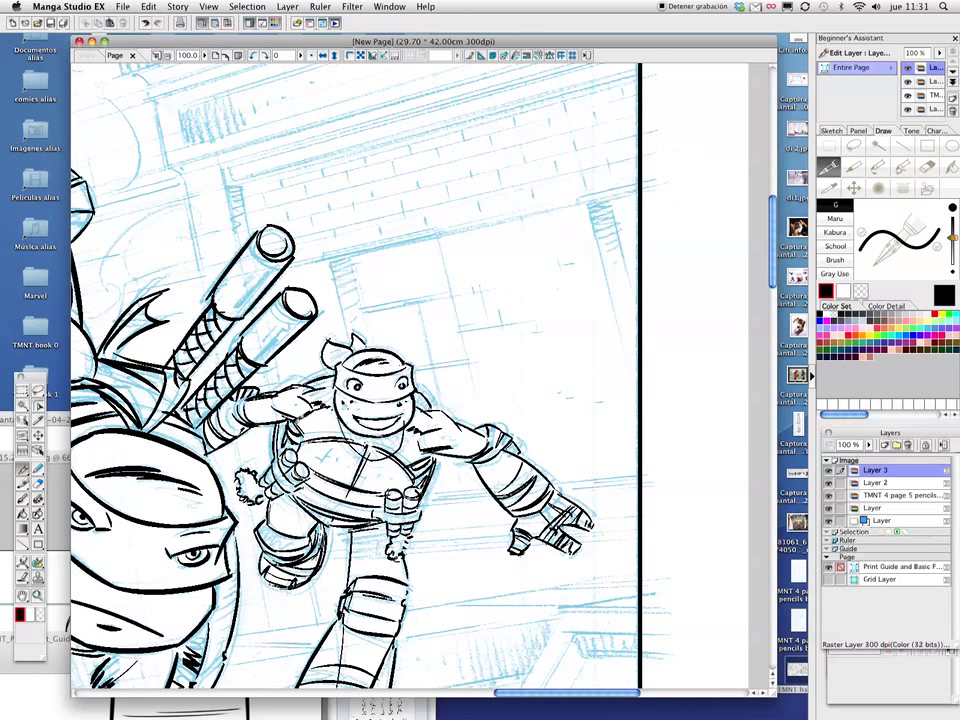
scroll(405, 375, left, 5)
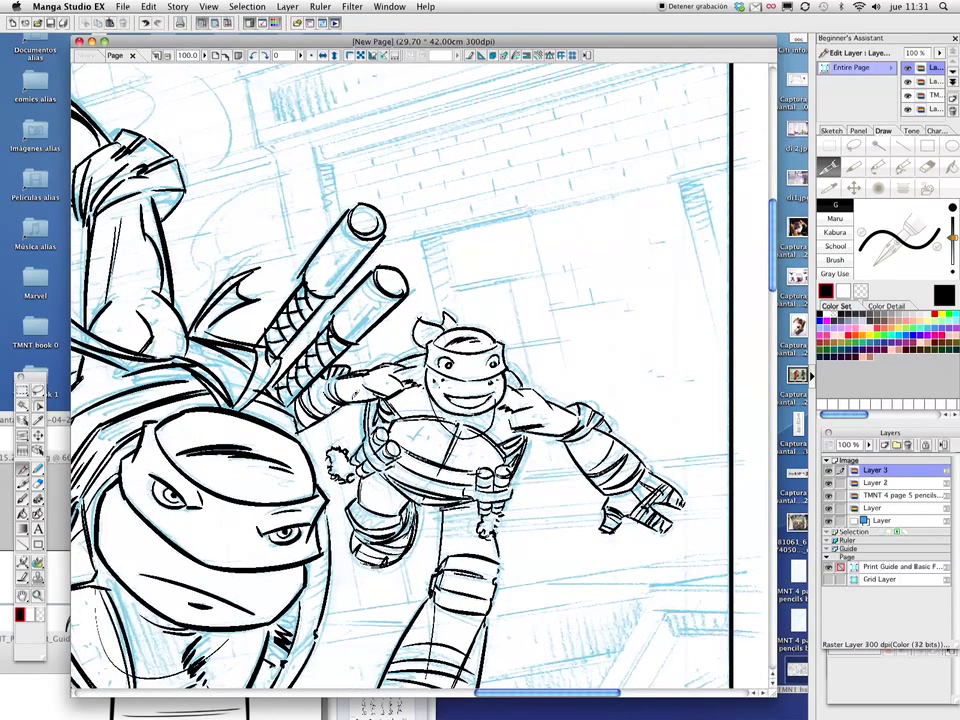
Hide the TMNT 4 page 5 pencils layer and examine the inked figures on their own at several magnifications.
click(828, 495)
scroll(533, 540, up, 3)
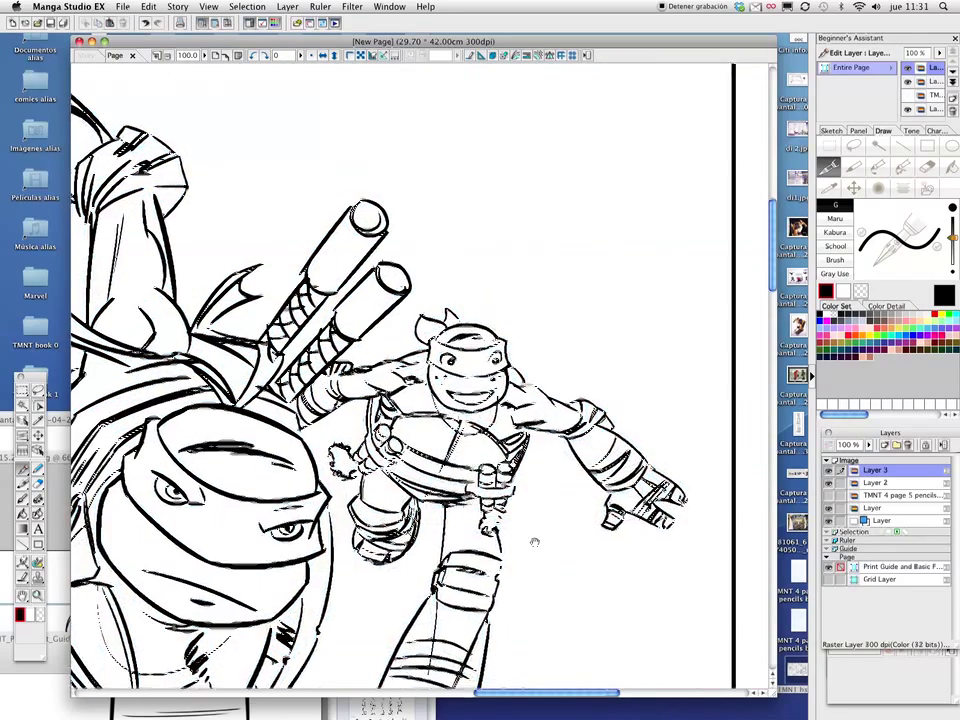
click(24, 597)
click(38, 595)
scroll(529, 321, down, 5)
scroll(455, 445, up, 6)
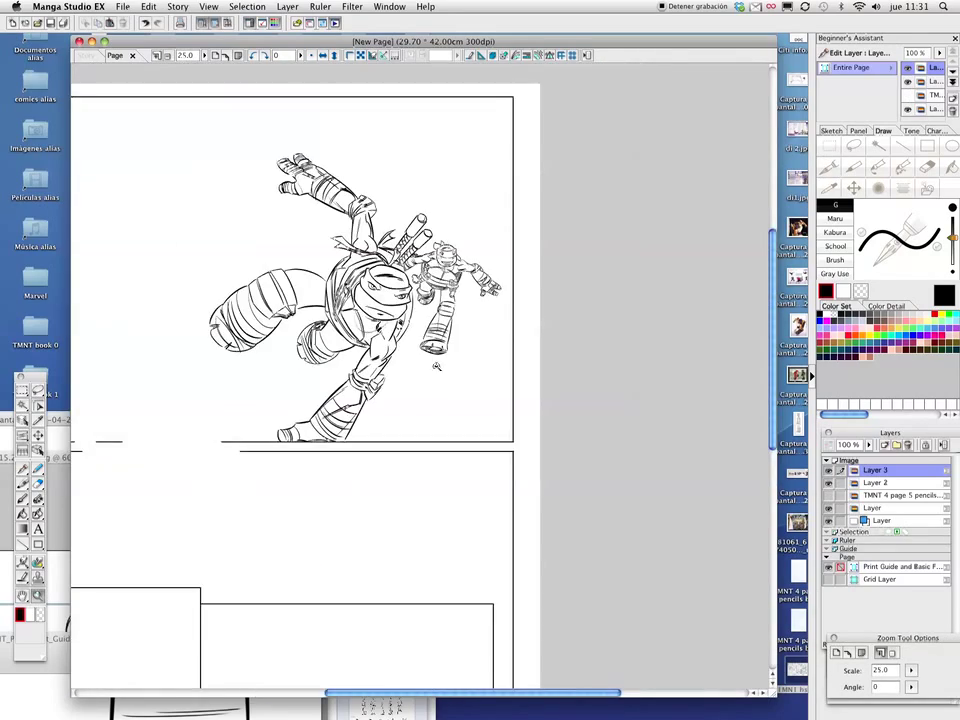
scroll(455, 445, down, 2)
scroll(380, 300, up, 5)
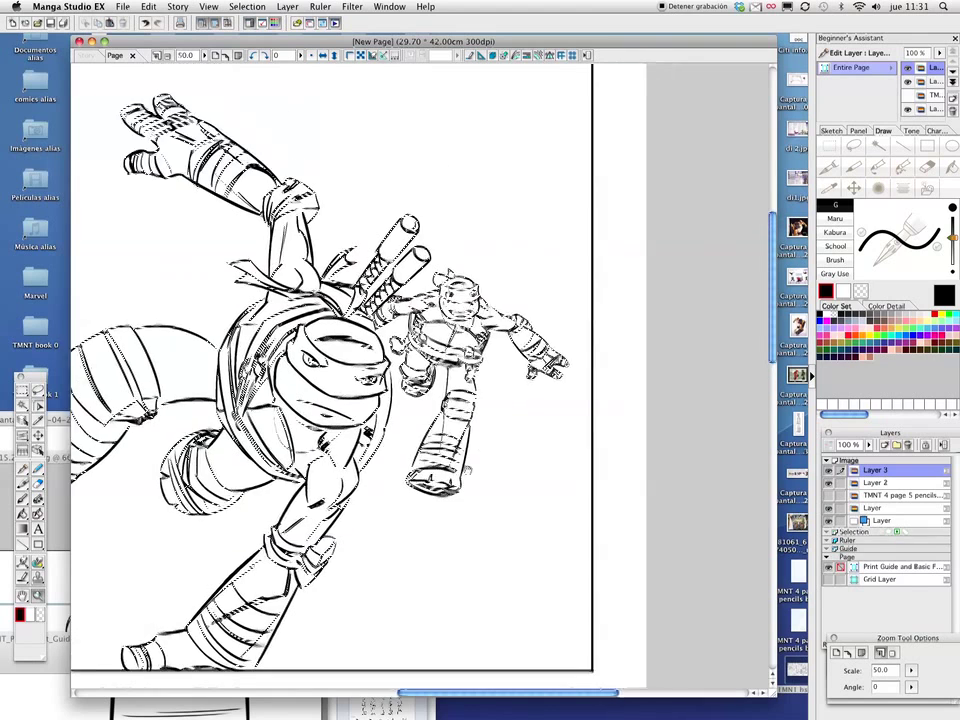
scroll(345, 390, up, 1)
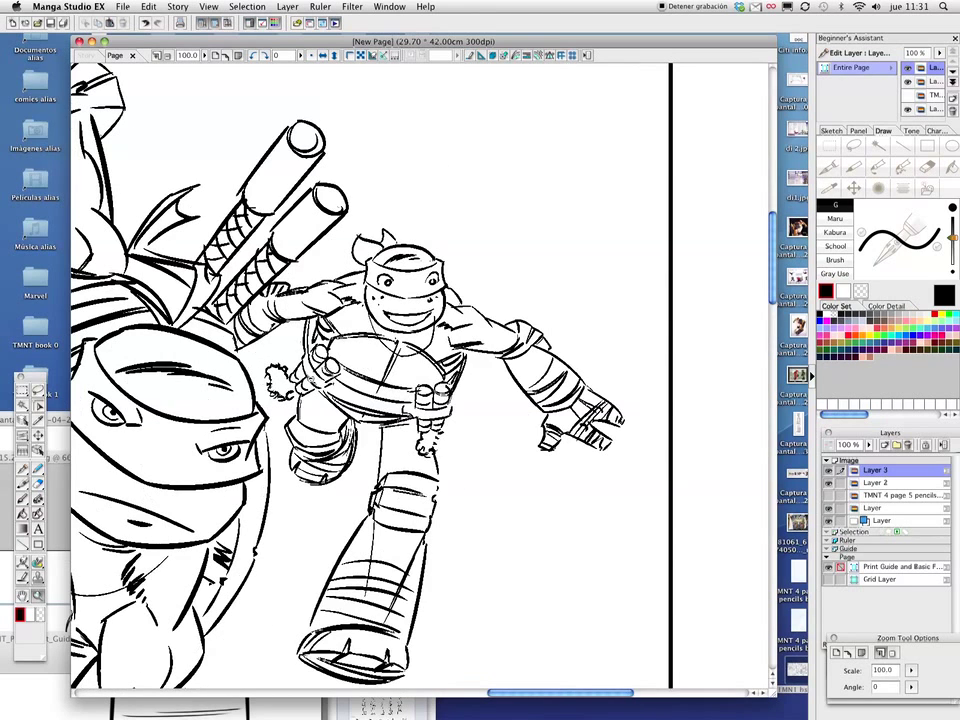
Touch up the background turtle's face and chest with the G pen, alternating between white and black.
click(22, 459)
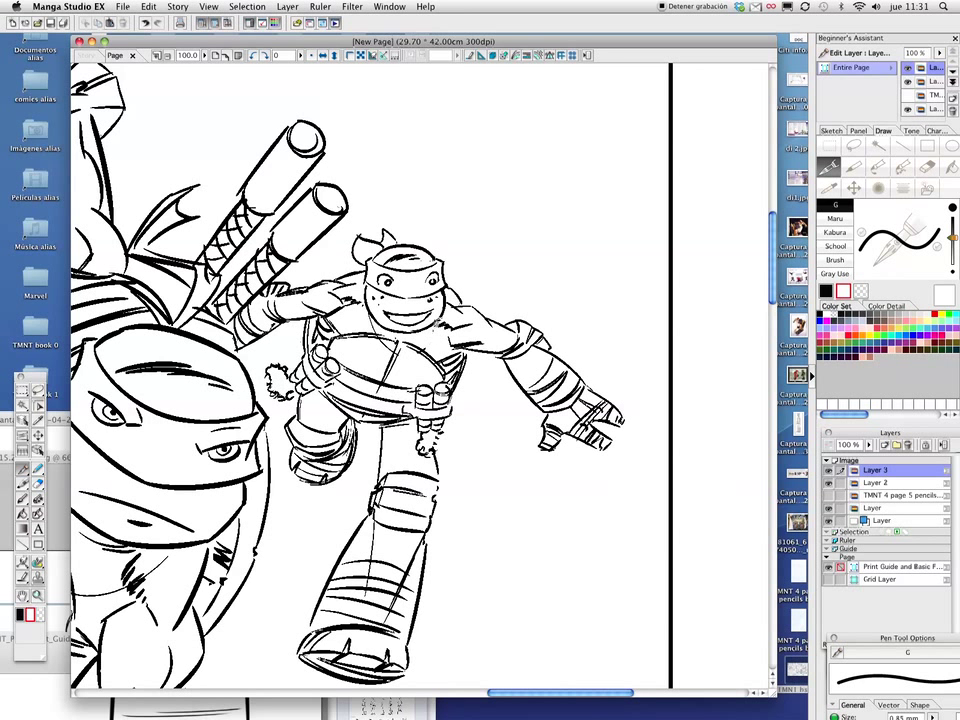
drag(329, 240, 256, 335)
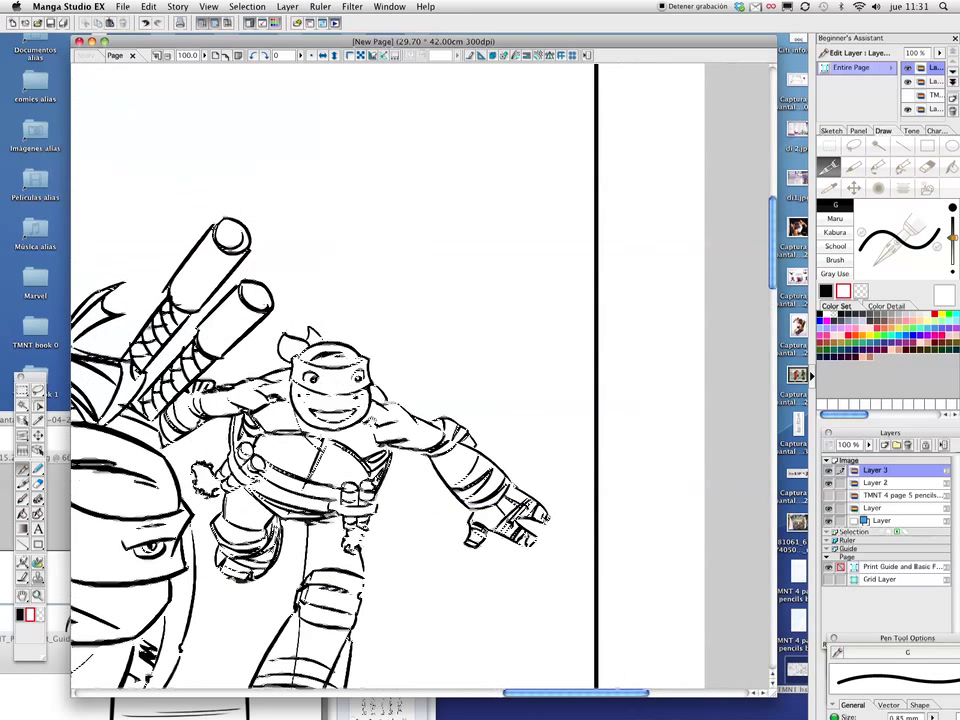
key(x)
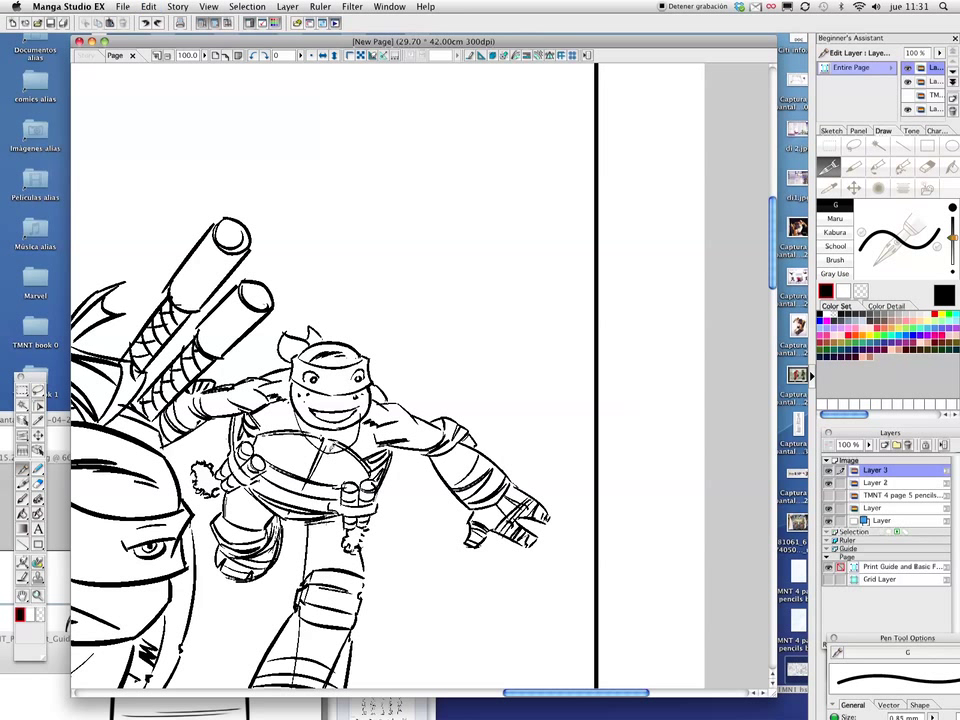
key(x)
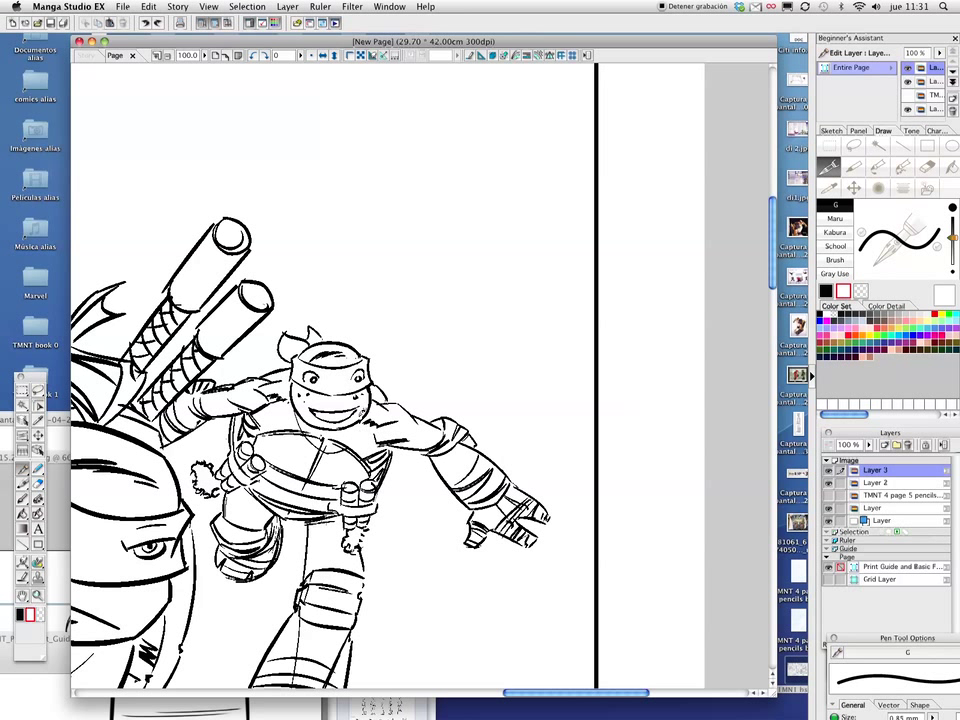
key(x)
key(super+z)
drag(262, 334, 276, 301)
key(super+z)
key(super+z)
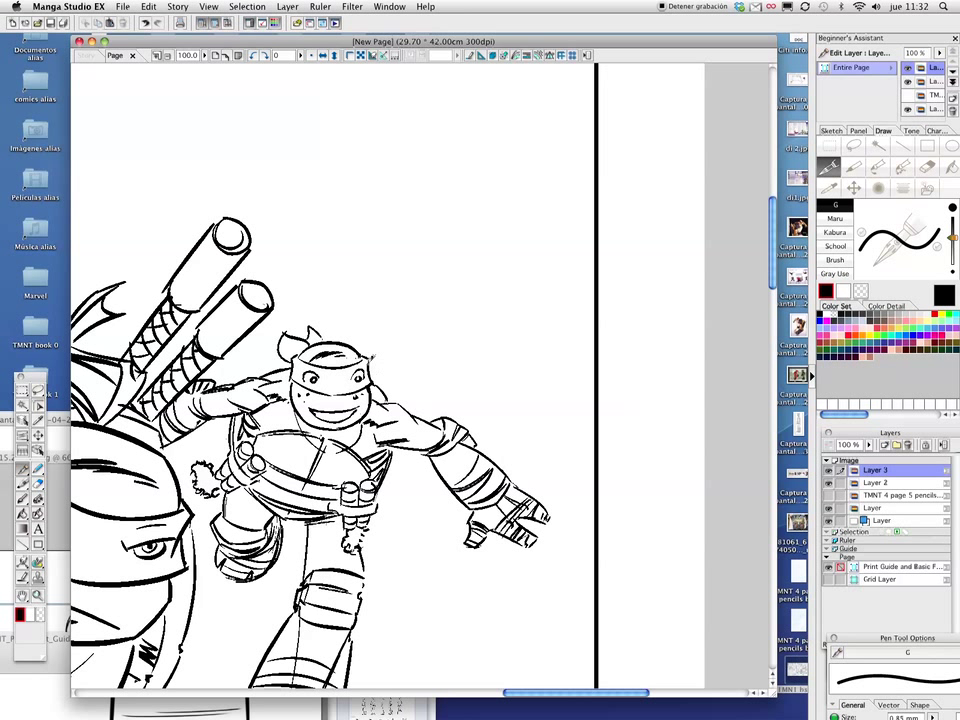
Clean up stray ink on the turtles with the transparent colour and return to black.
key(c)
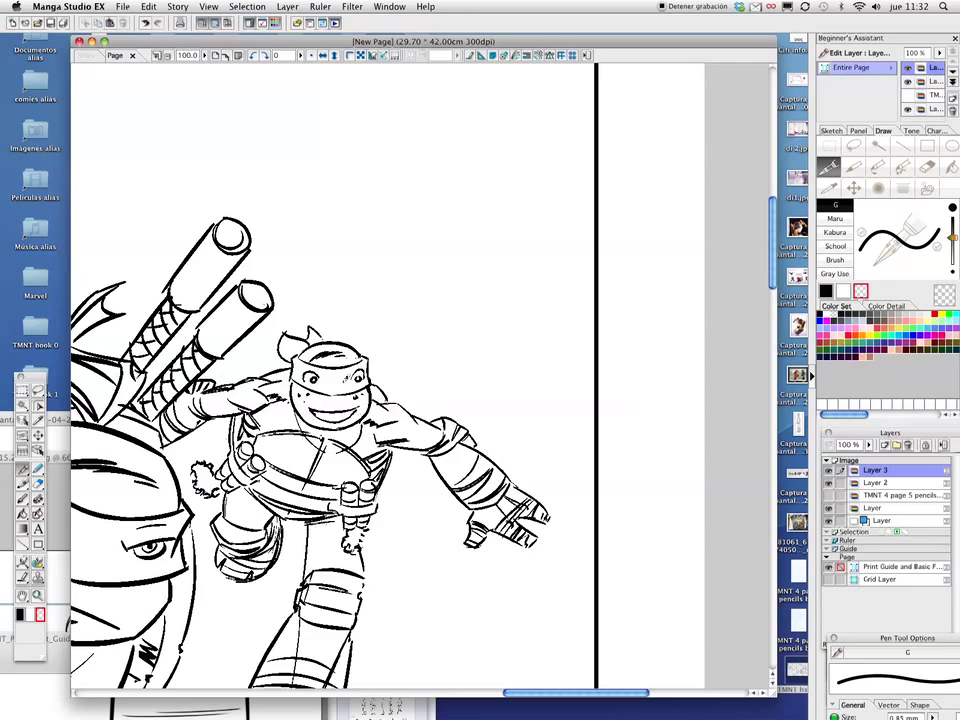
scroll(205, 430, left, 4)
scroll(205, 430, down, 4)
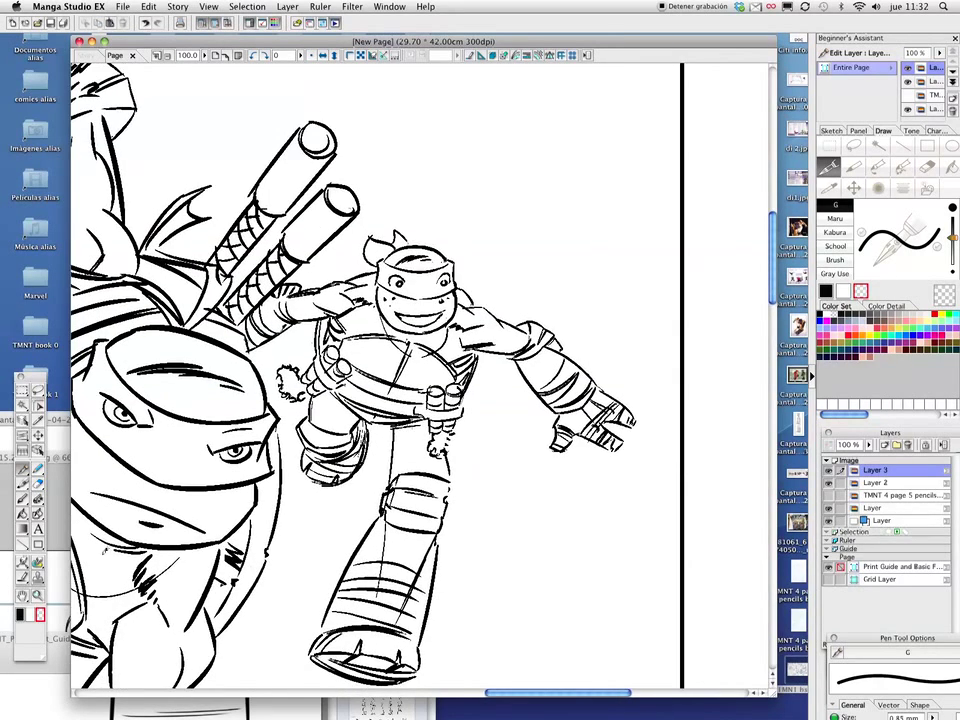
key(c)
scroll(370, 400, up, 4)
scroll(370, 400, right, 2)
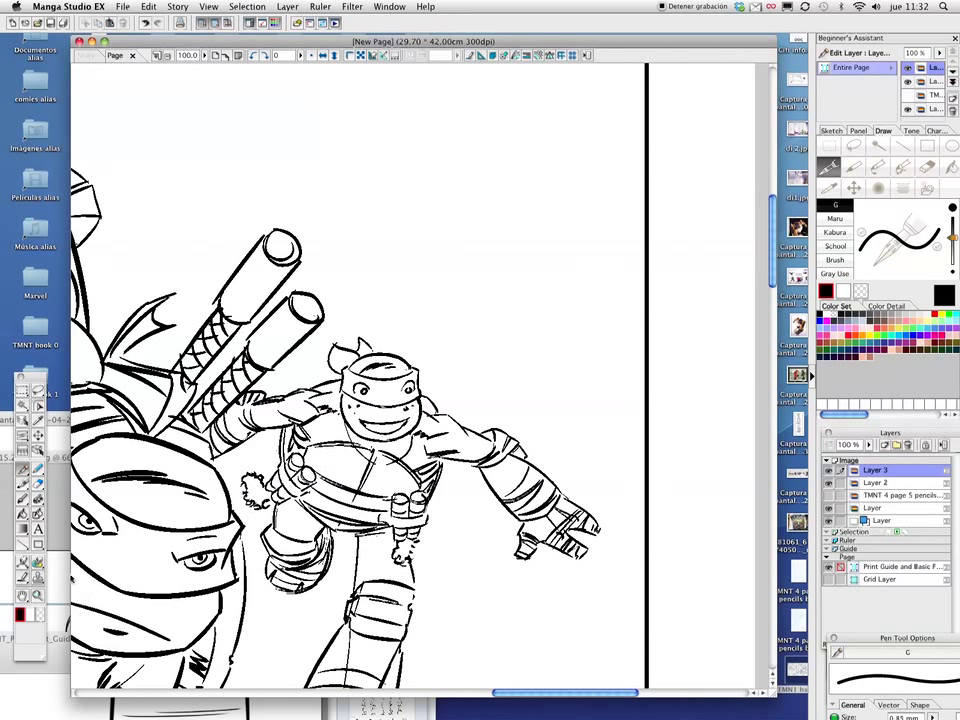
Lasso the background turtle's smiling mouth and shift it slightly on the face.
key(l)
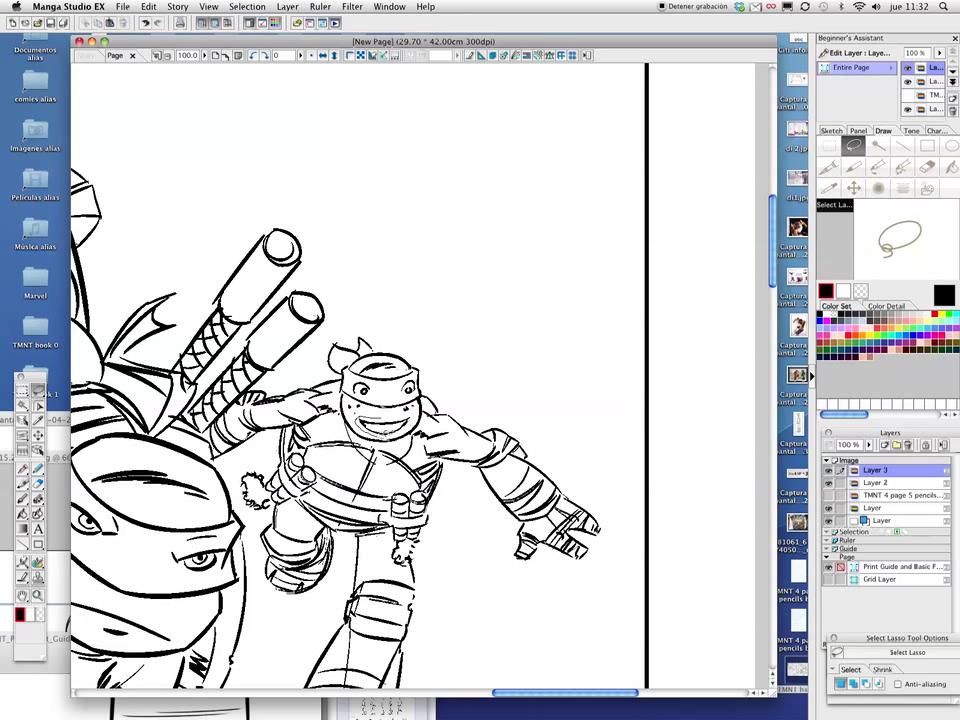
key(k)
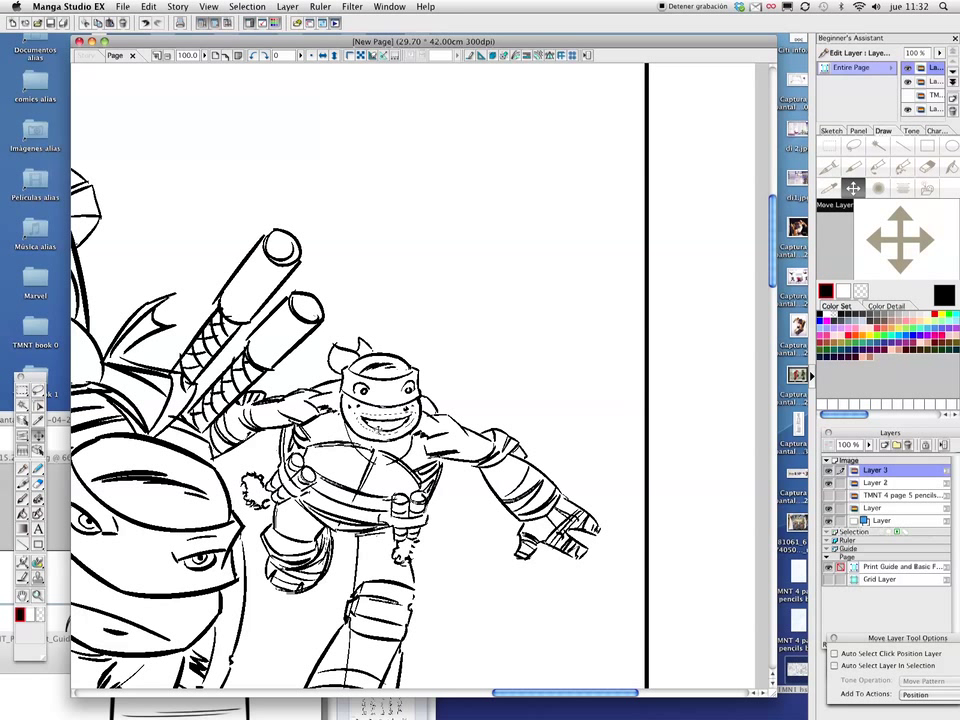
Add fine black G pen lines to the background turtle's bandana tails, shoulder edge and thigh.
key(p)
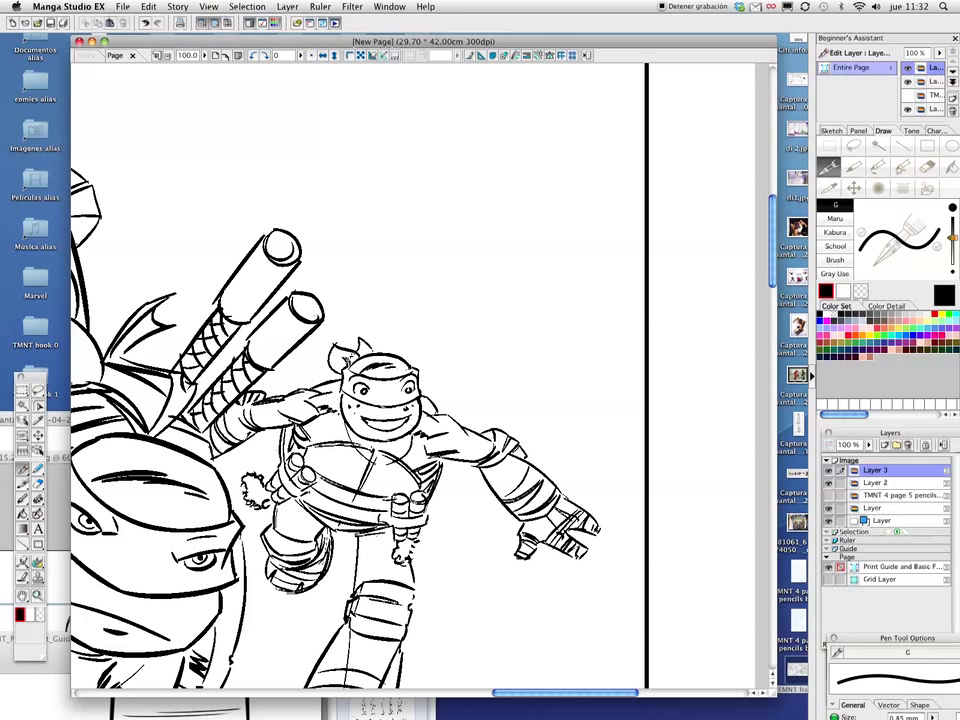
scroll(440, 517, down, 2)
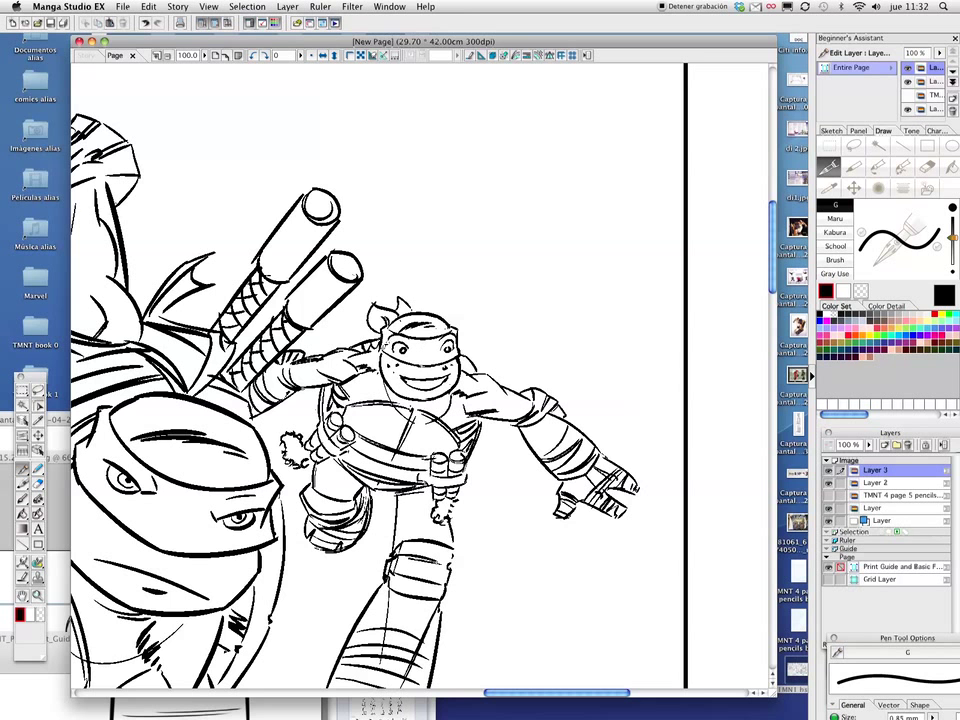
scroll(355, 275, down, 5)
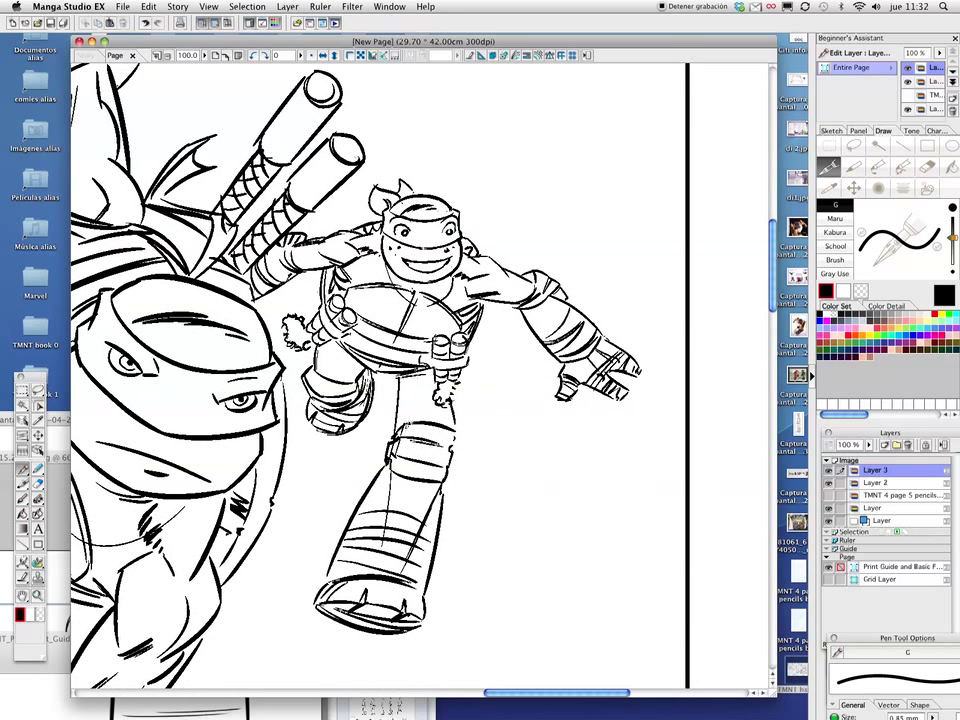
drag(447, 402, 455, 432)
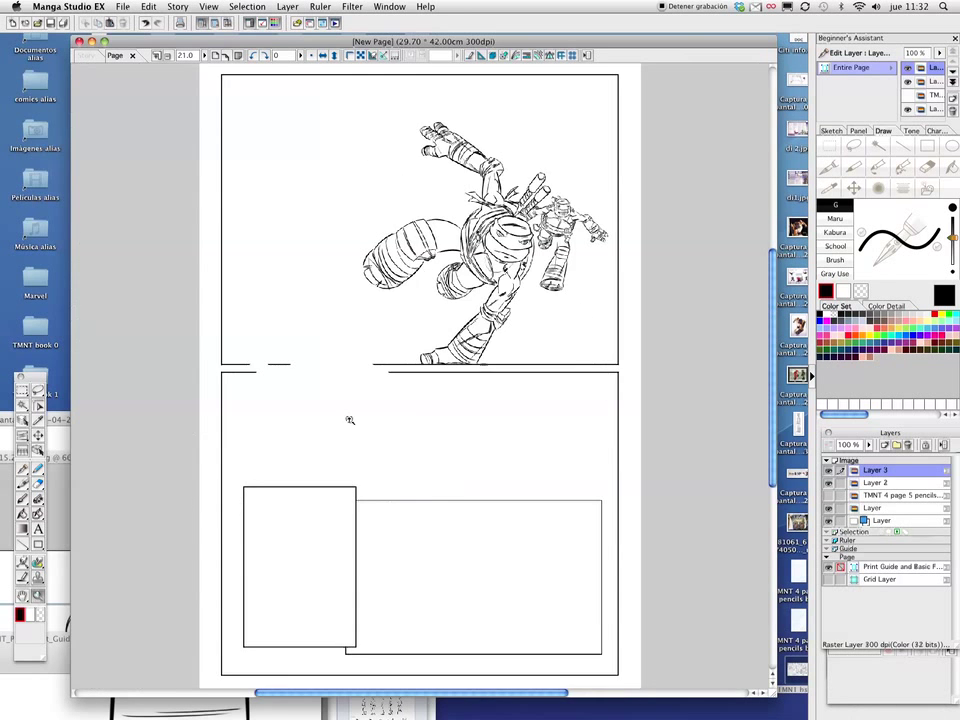
click(349, 420)
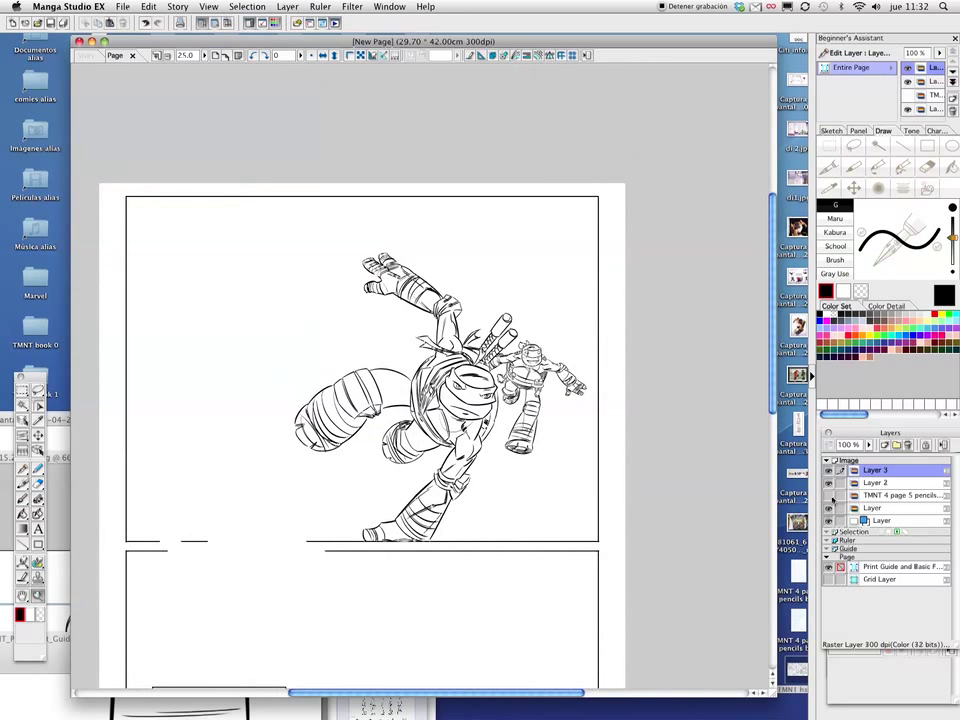